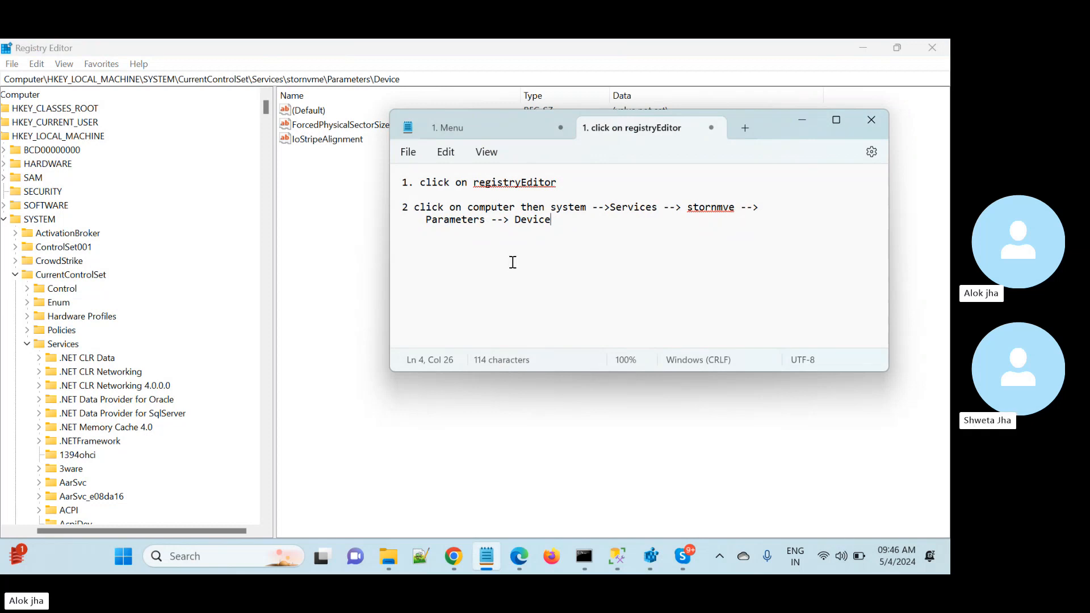
- Open the HKEY_LOCAL_MACHINE\SYSTEM\CurrentControlSet\Services key in the registry tree
{"action": "left_click", "coordinate": [803, 121]}
{"action": "left_click", "coordinate": [20, 95]}
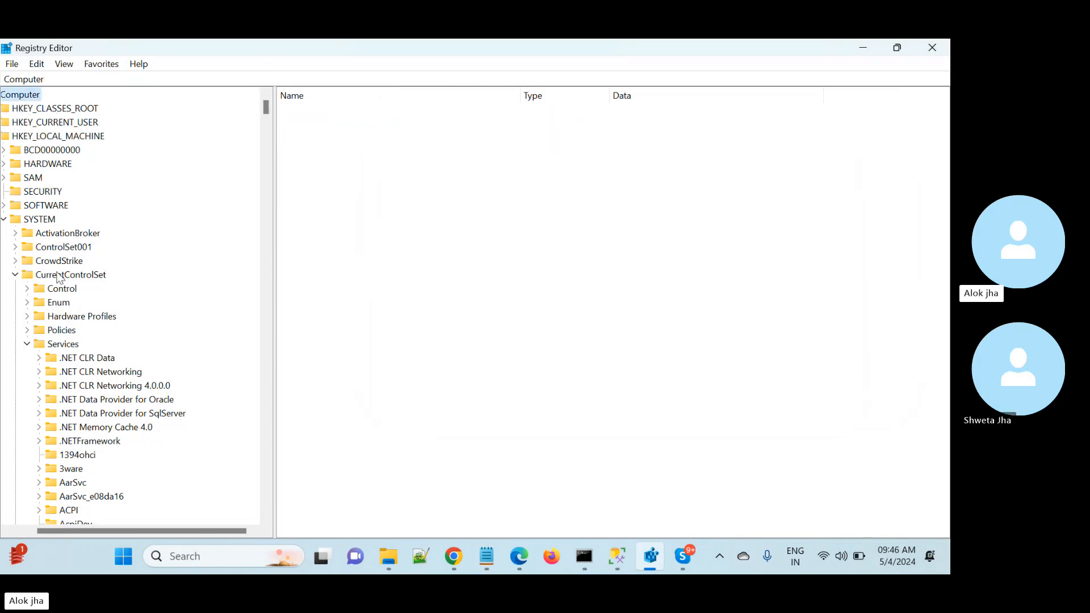
{"action": "left_click", "coordinate": [77, 275]}
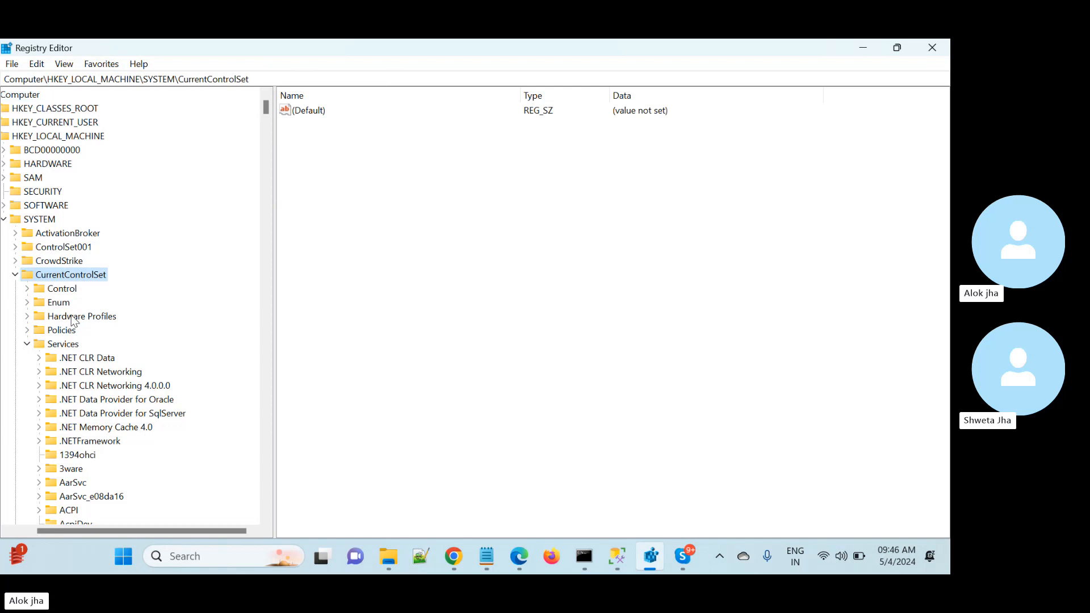
{"action": "left_click", "coordinate": [59, 347]}
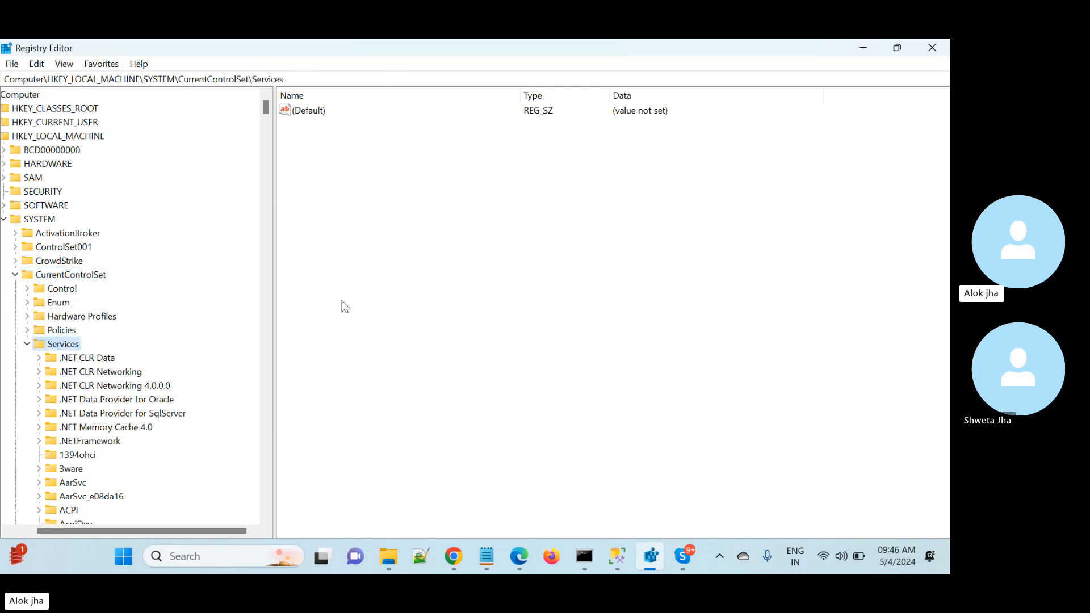
- Open the Device key under Services\stornvme\Parameters
{"action": "left_click", "coordinate": [263, 518]}
{"action": "left_click", "coordinate": [264, 518]}
{"action": "left_click", "coordinate": [263, 518]}
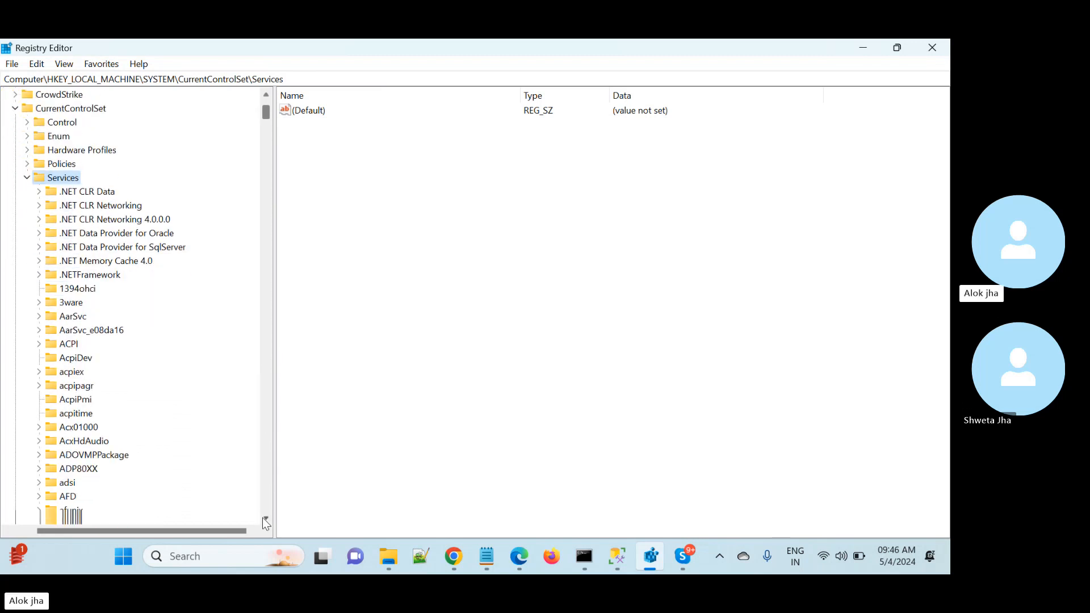
{"action": "left_click", "coordinate": [263, 518]}
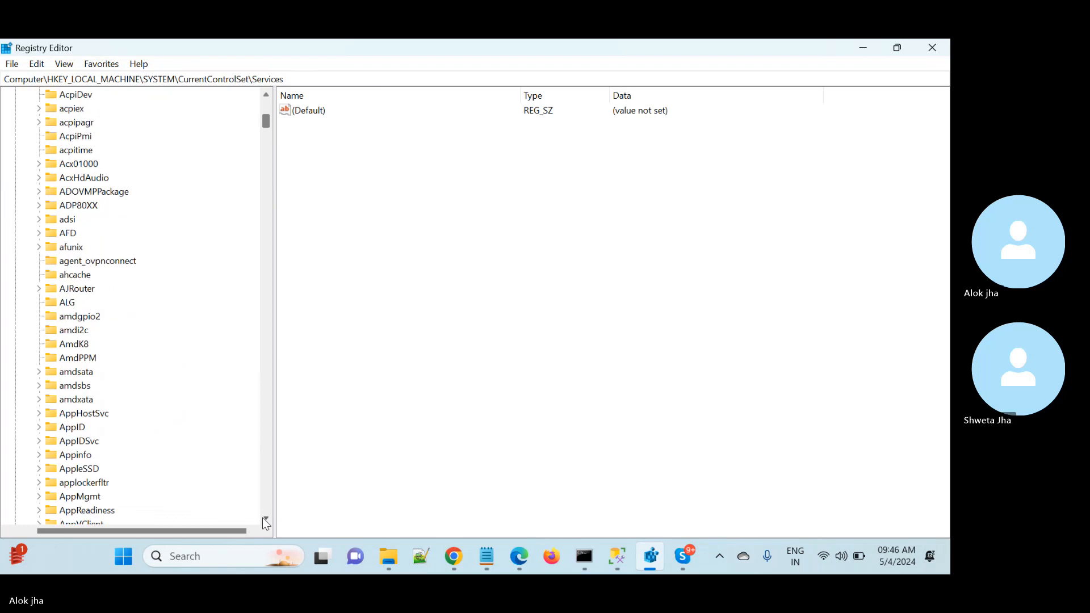
{"action": "left_click_drag", "start_coordinate": [263, 519], "coordinate": [263, 518]}
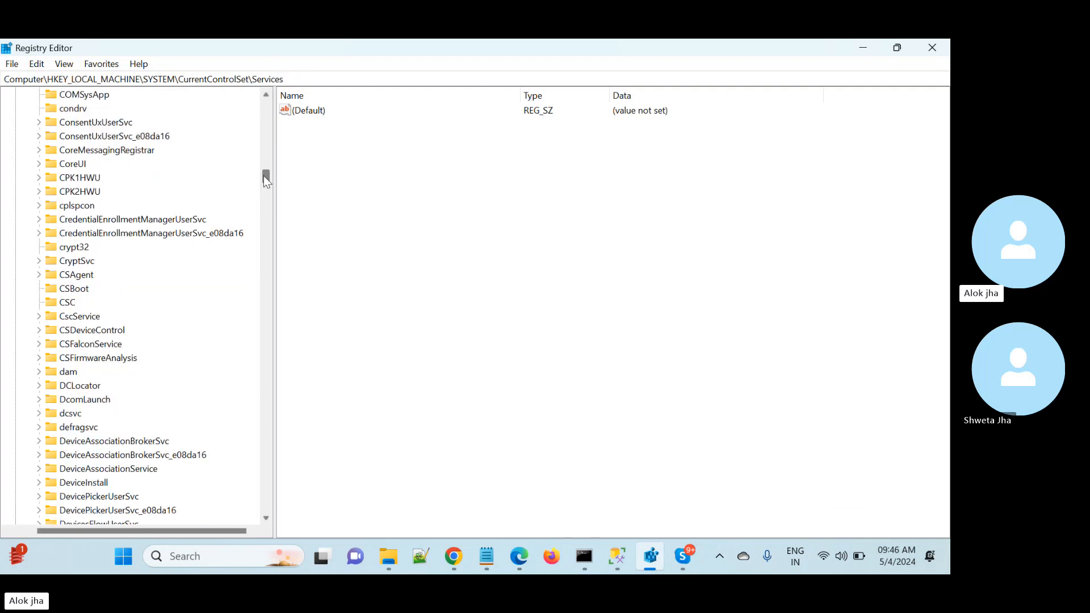
{"action": "left_click_drag", "start_coordinate": [264, 177], "coordinate": [275, 398]}
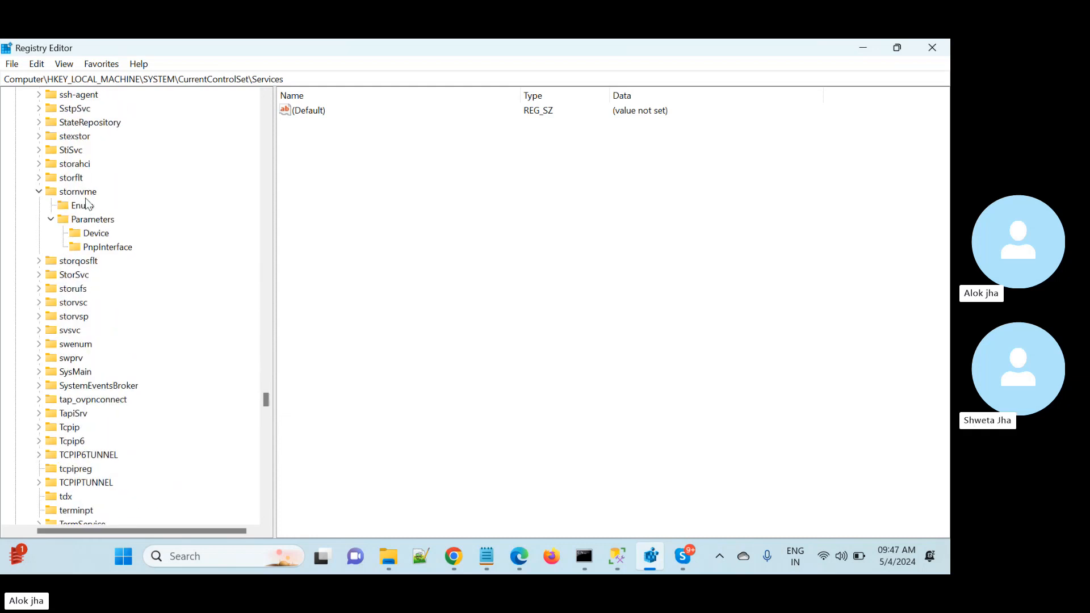
{"action": "left_click", "coordinate": [86, 195]}
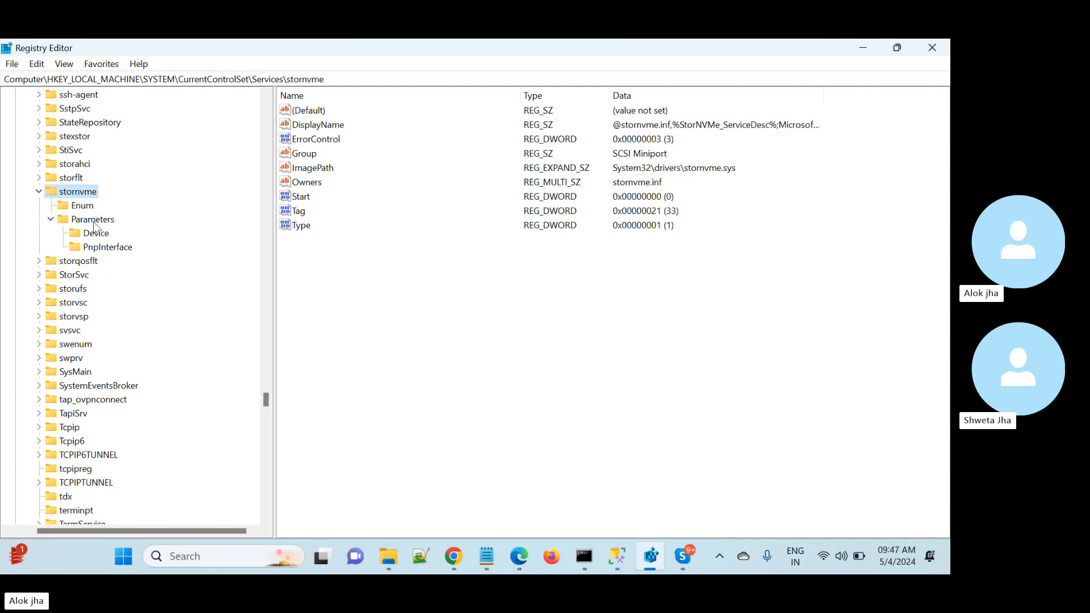
{"action": "left_click", "coordinate": [93, 220]}
{"action": "left_click", "coordinate": [100, 236]}
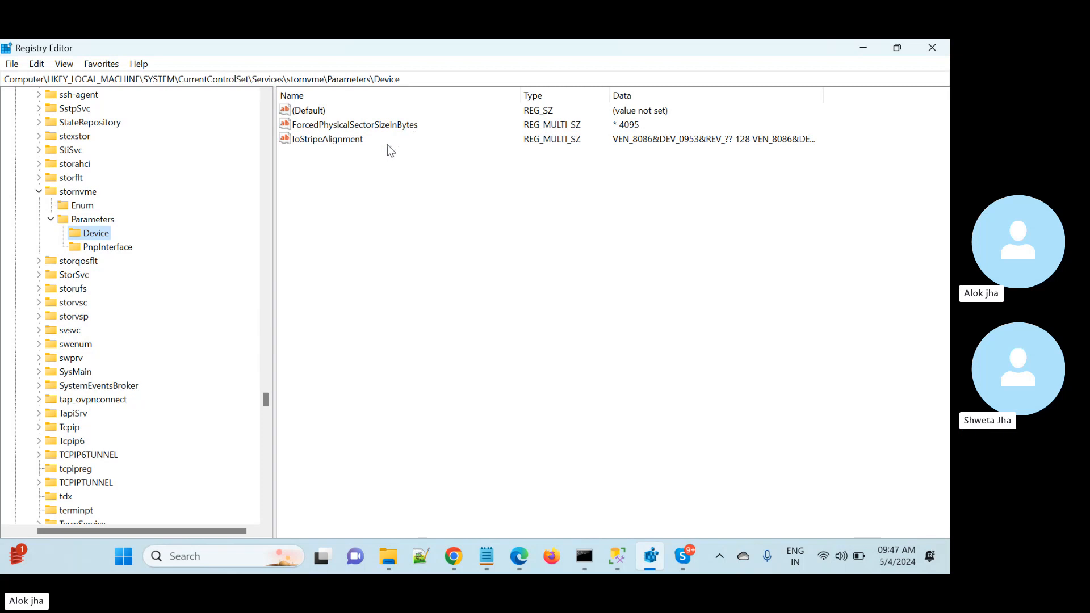
- Add a new Multi-String Value to the Device key
{"action": "right_click", "coordinate": [368, 155]}
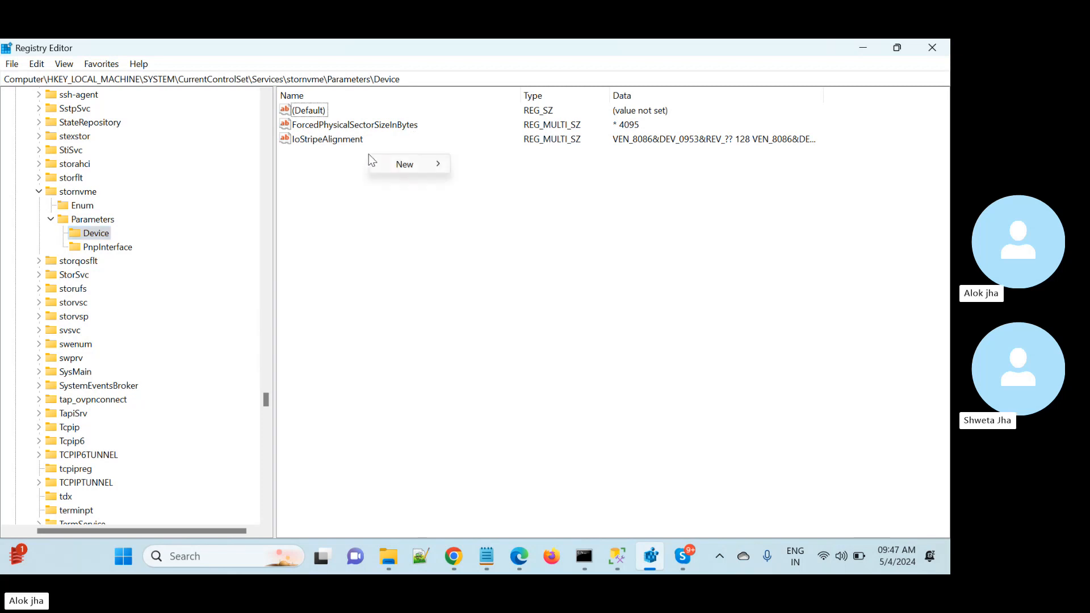
{"action": "mouse_move", "coordinate": [434, 164]}
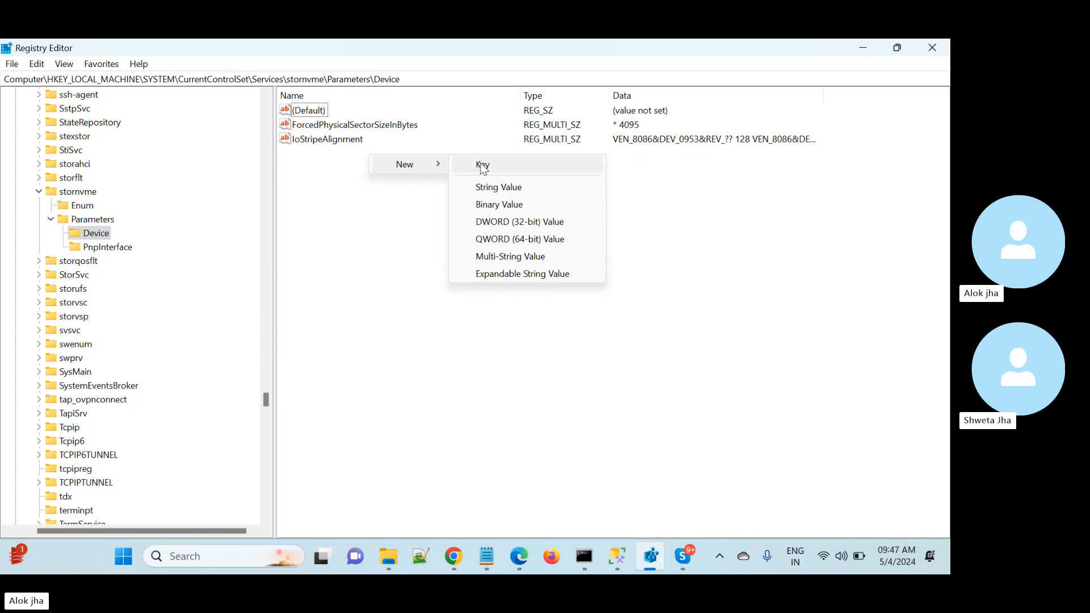
{"action": "left_click", "coordinate": [522, 257]}
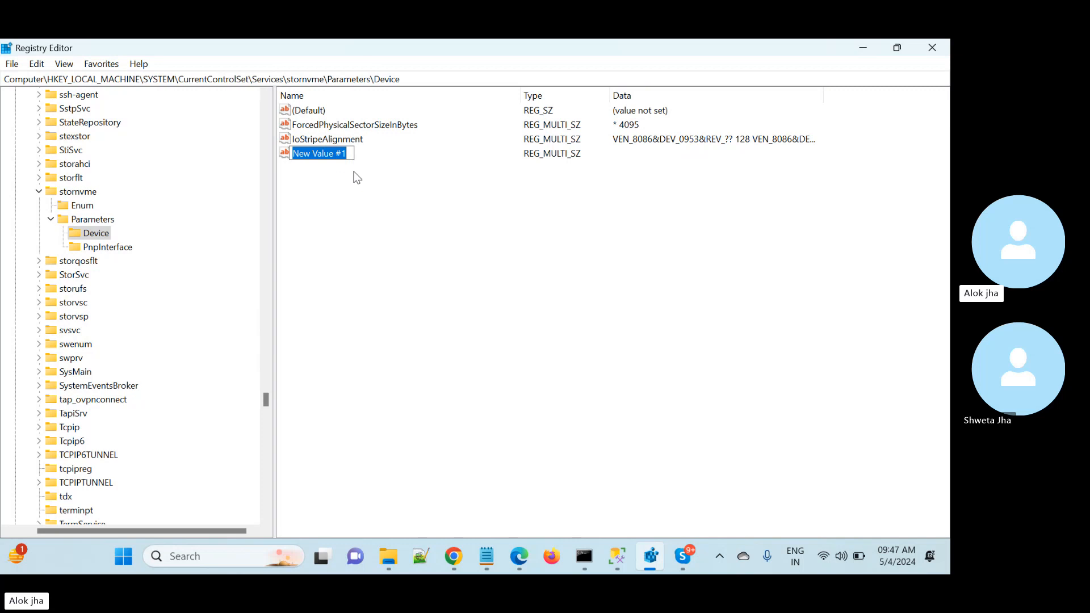
- Try editing the new value's data in the Edit Multi-String dialog, then cancel it without changes
{"action": "left_click", "coordinate": [370, 125]}
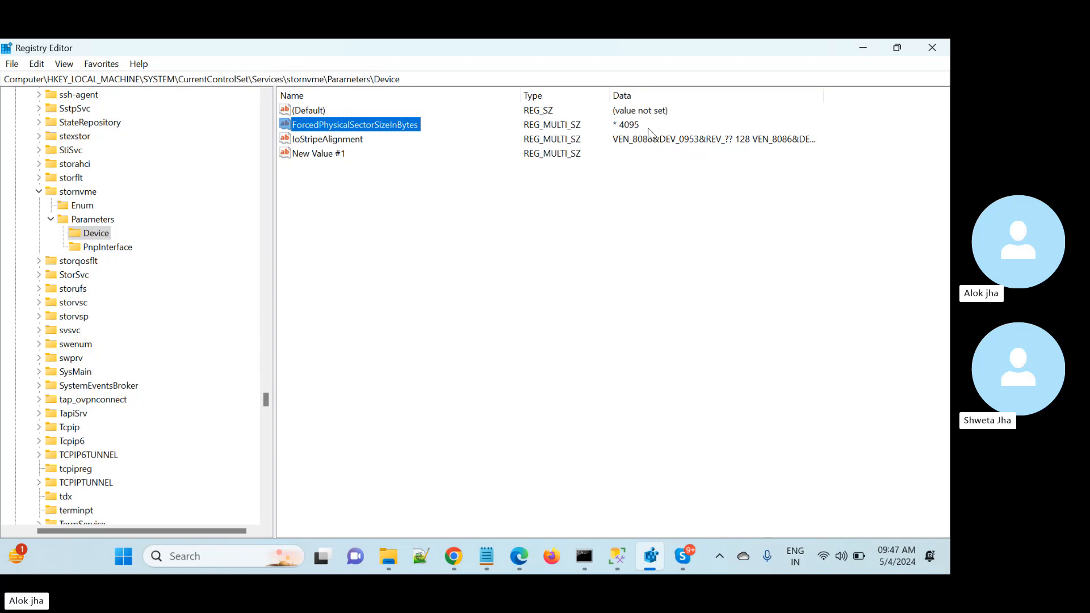
{"action": "left_click", "coordinate": [327, 162]}
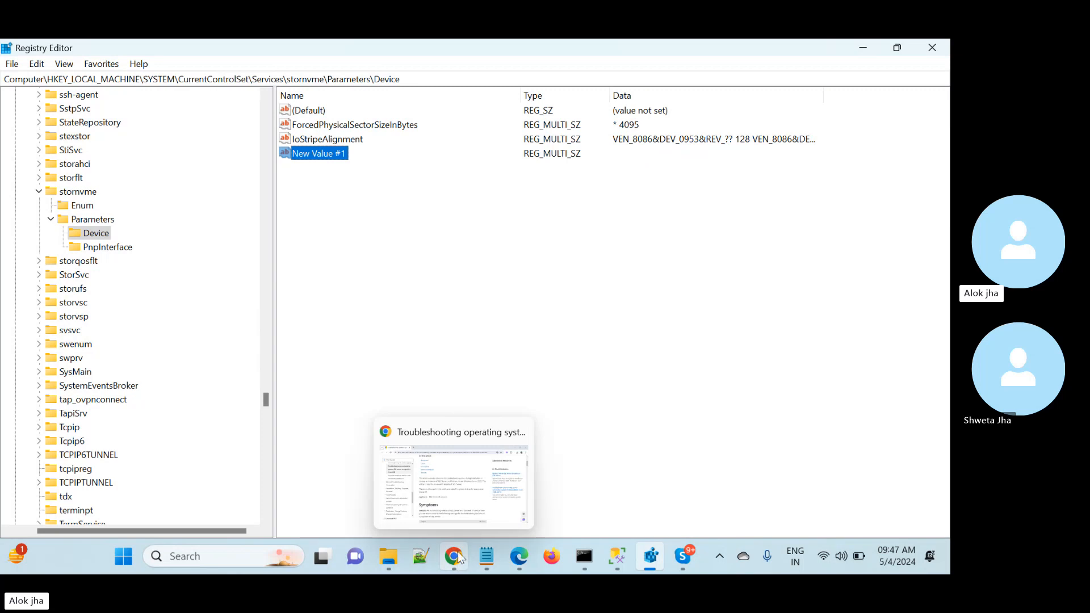
{"action": "left_click", "coordinate": [347, 128]}
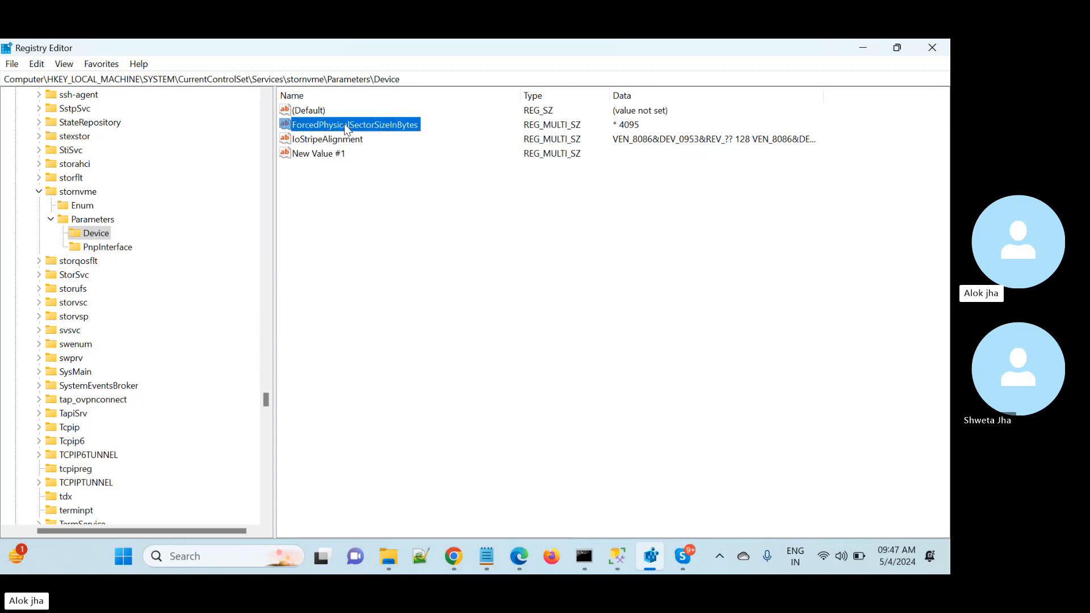
{"action": "left_click", "coordinate": [334, 159]}
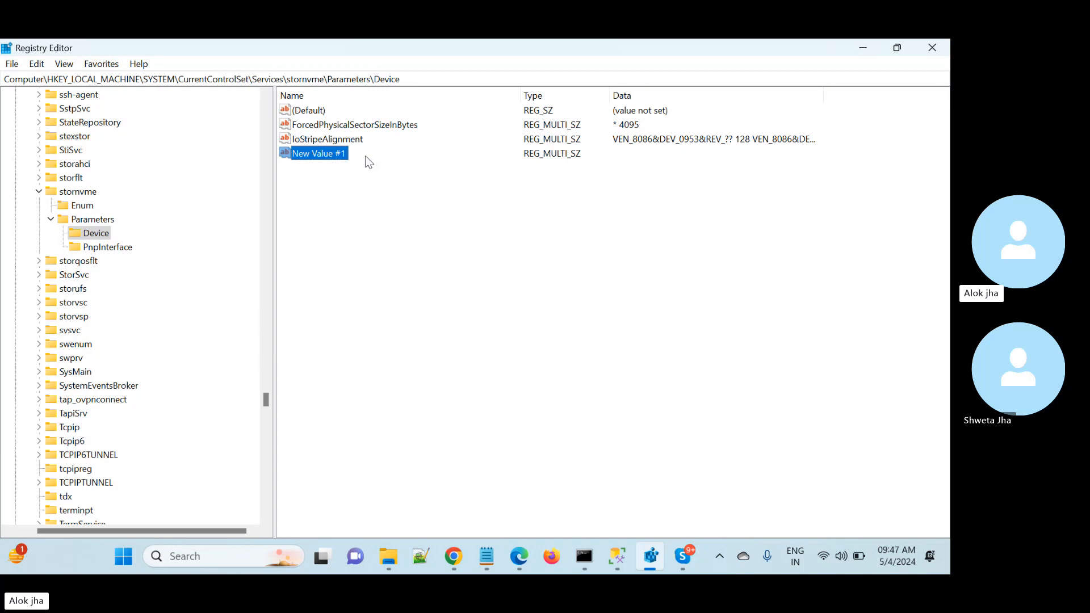
{"action": "right_click", "coordinate": [341, 152]}
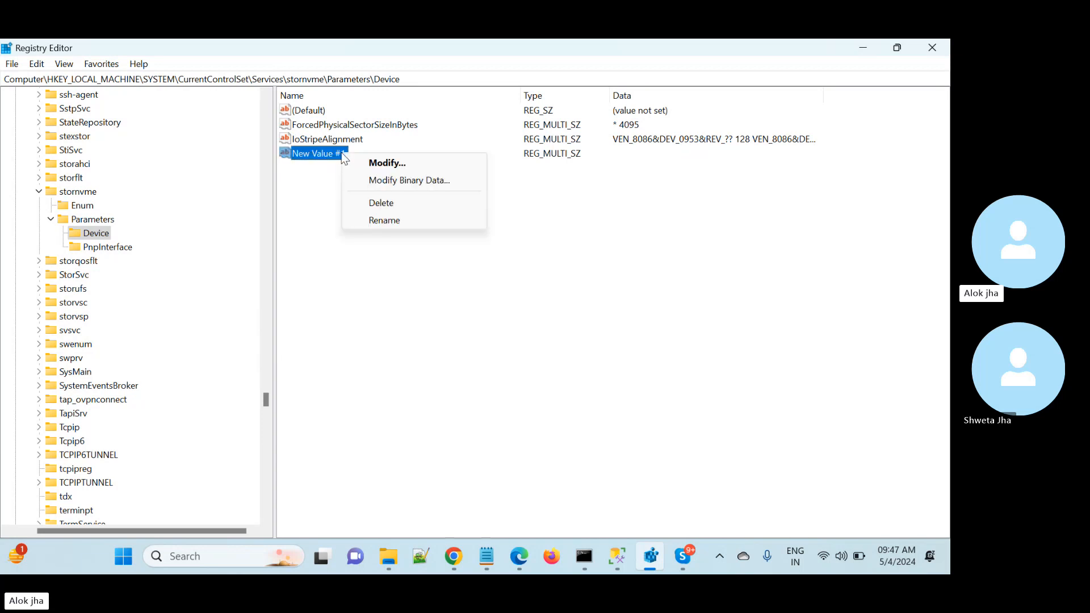
{"action": "left_click", "coordinate": [388, 163]}
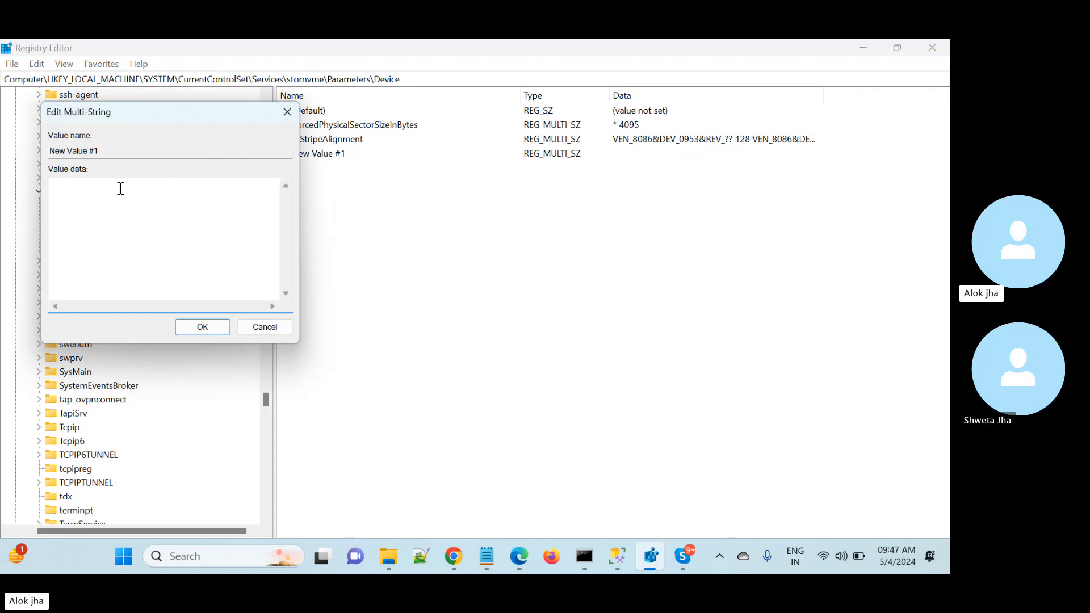
{"action": "right_click", "coordinate": [97, 191]}
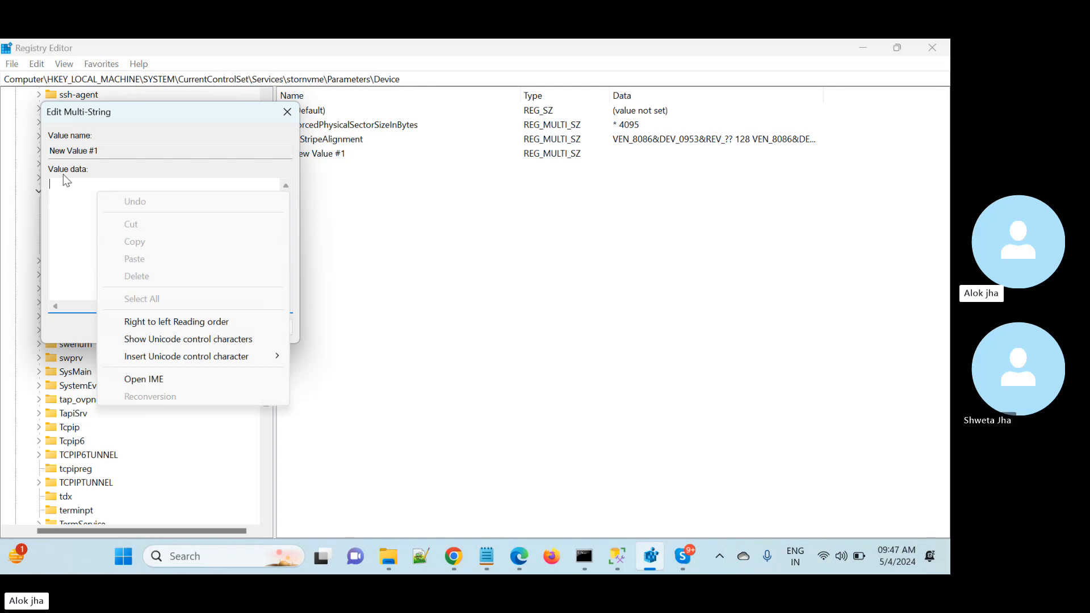
{"action": "left_click", "coordinate": [70, 251]}
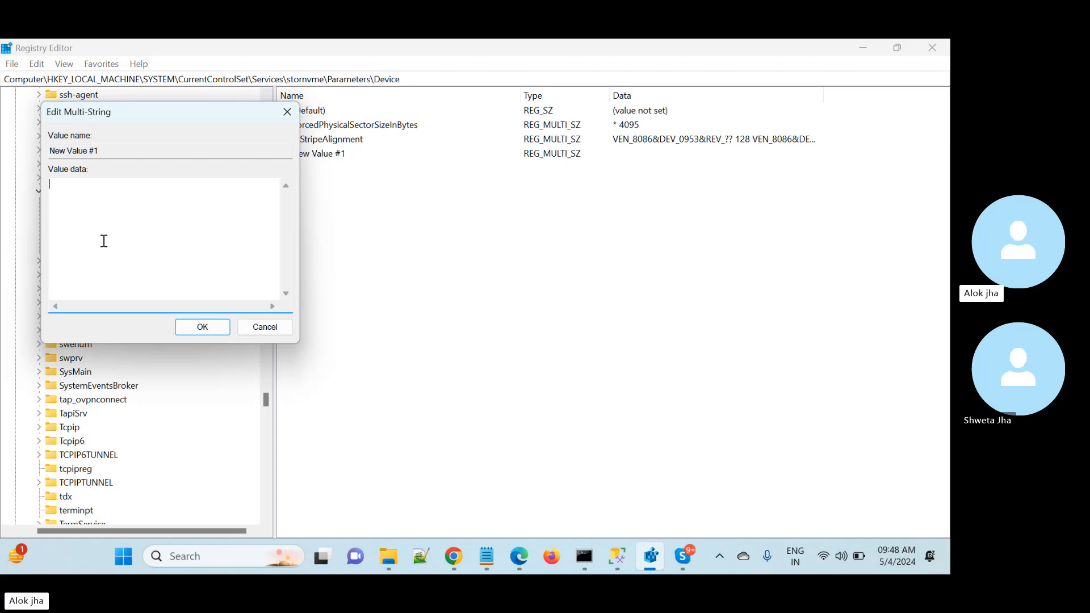
{"action": "left_click", "coordinate": [267, 328]}
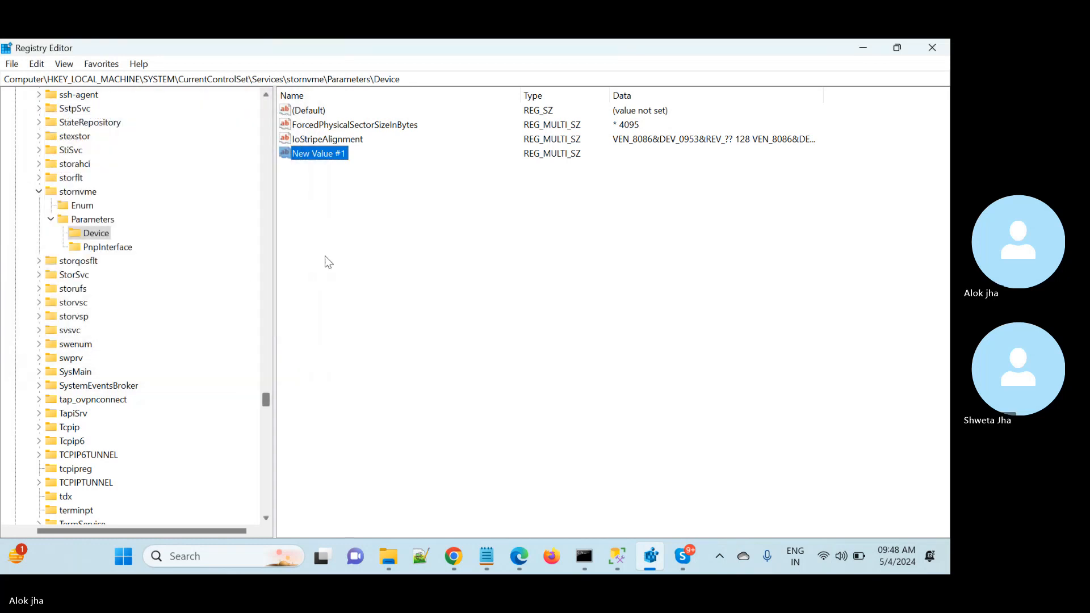
- Start renaming the new Multi-String value
{"action": "right_click", "coordinate": [338, 161]}
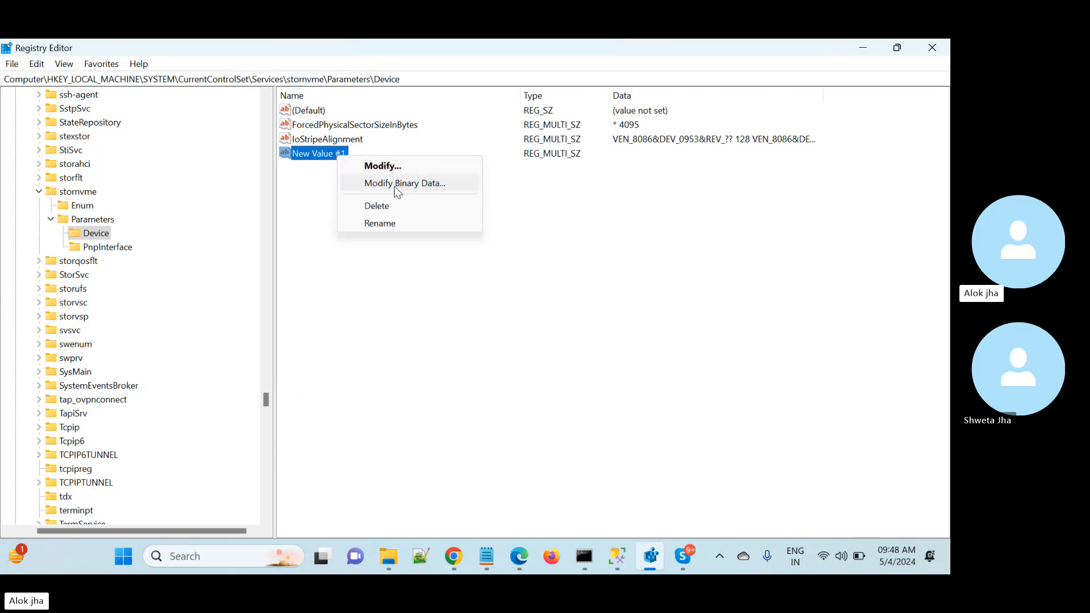
{"action": "left_click", "coordinate": [378, 223]}
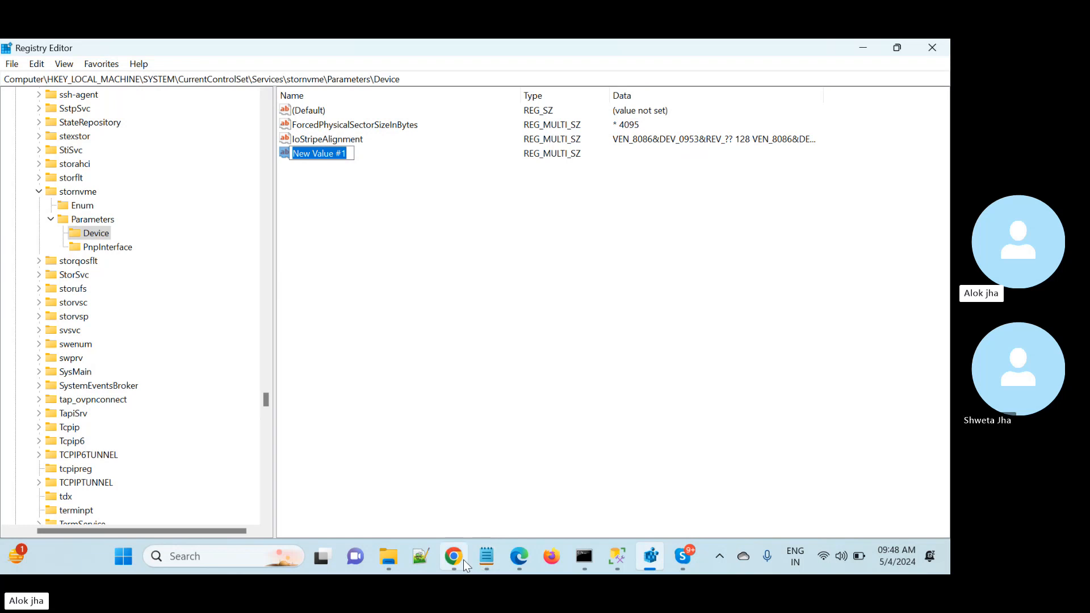
- Switch to the browser article and read the Registry Editor steps for the ForcedPhysicalSectorSizeInBytes value
{"action": "mouse_move", "coordinate": [463, 560]}
{"action": "left_click", "coordinate": [460, 520]}
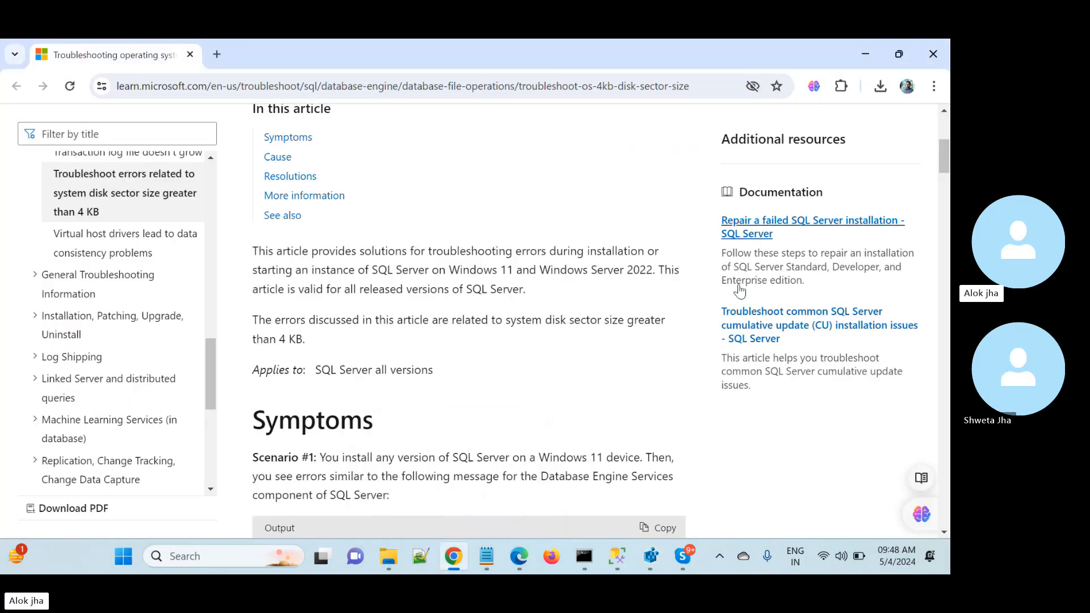
{"action": "scroll", "coordinate": [469, 321], "scroll_direction": "down", "scroll_amount": 20}
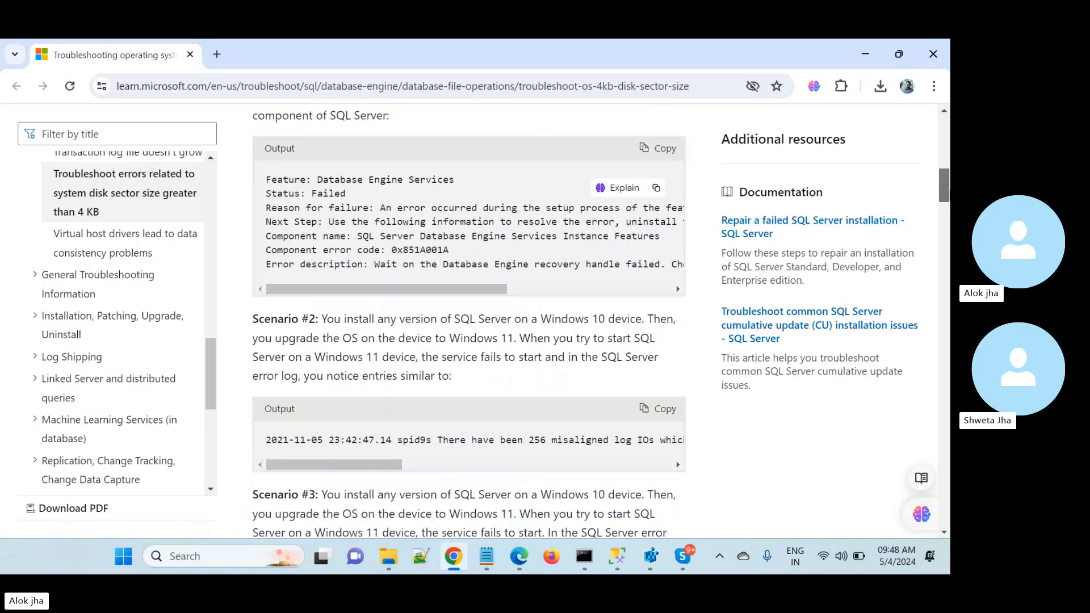
{"action": "scroll", "coordinate": [469, 320], "scroll_direction": "down", "scroll_amount": 1}
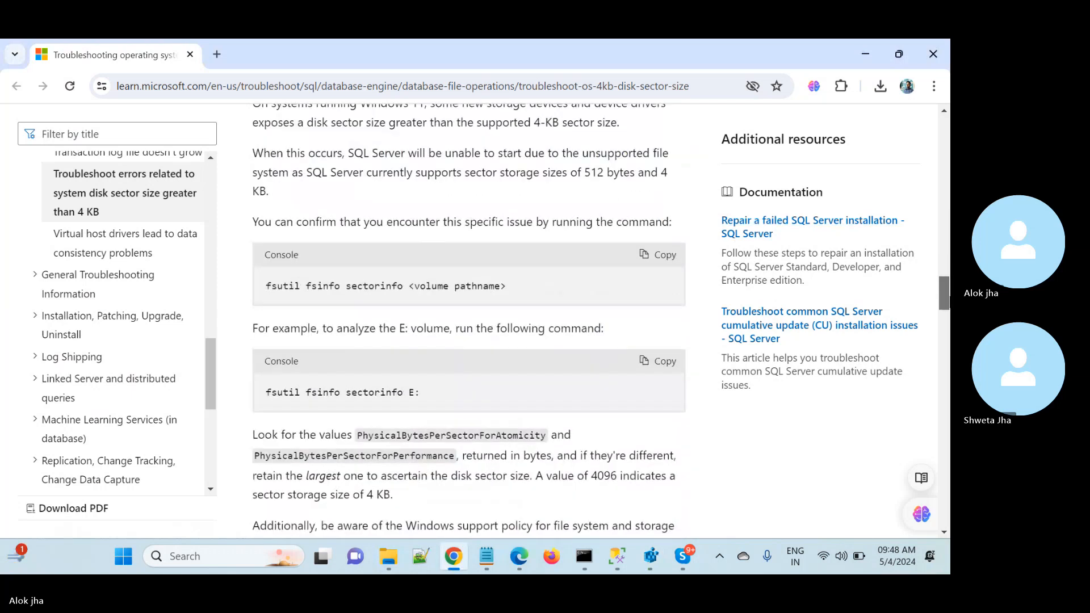
{"action": "scroll", "coordinate": [469, 321], "scroll_direction": "down", "scroll_amount": 12}
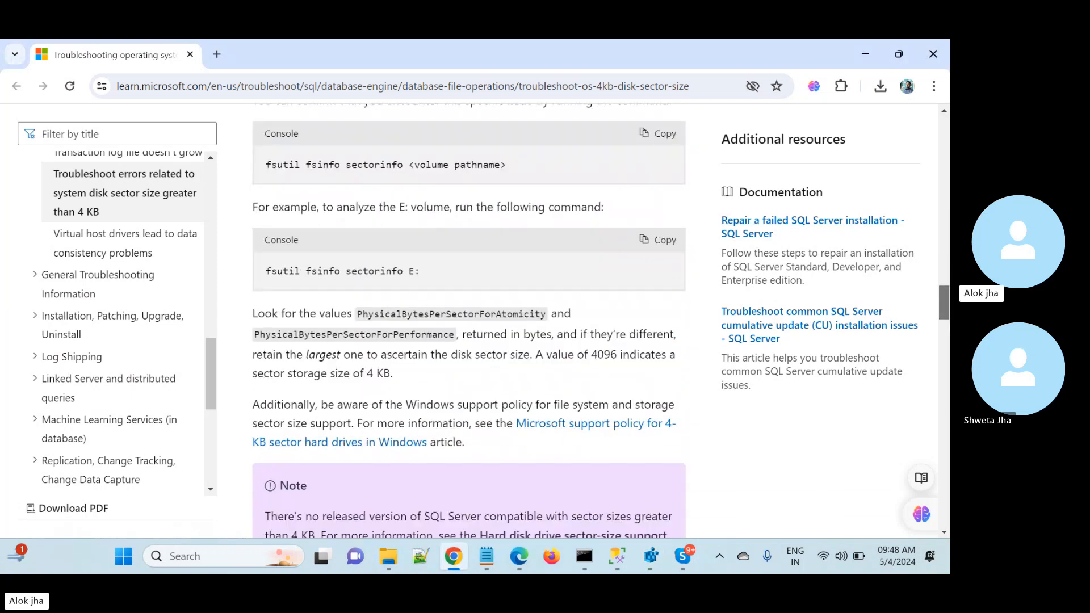
{"action": "scroll", "coordinate": [469, 320], "scroll_direction": "down", "scroll_amount": 10}
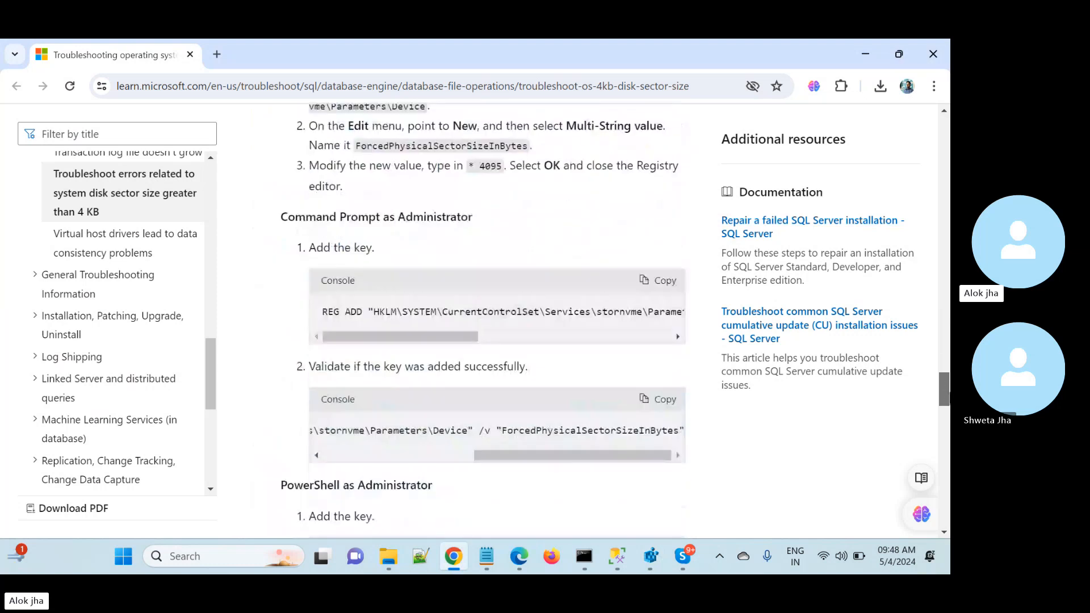
{"action": "scroll", "coordinate": [448, 243], "scroll_direction": "up", "scroll_amount": 1}
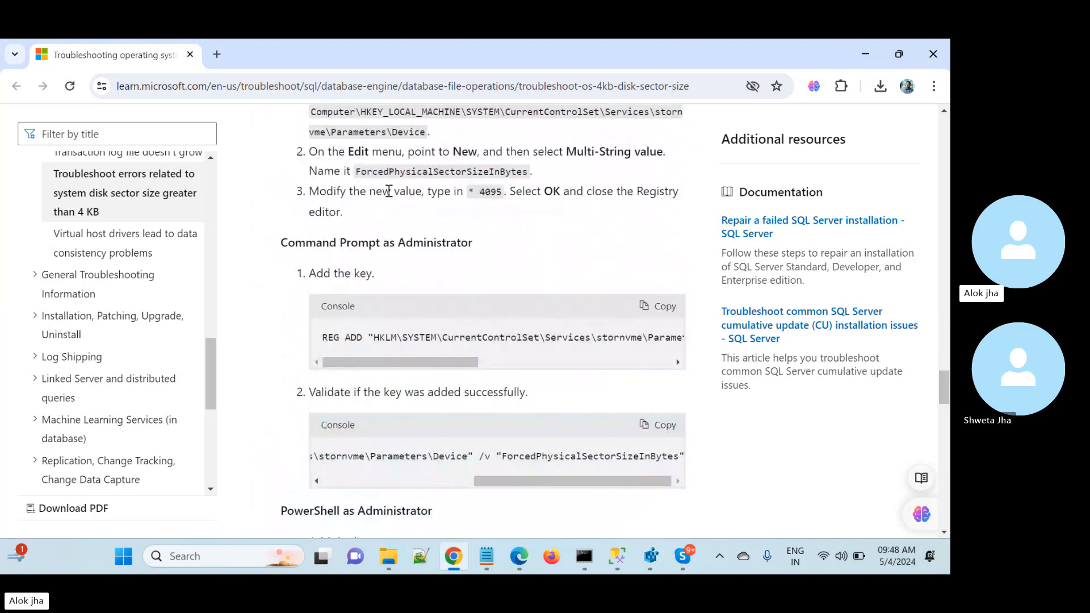
{"action": "double_click", "coordinate": [422, 174]}
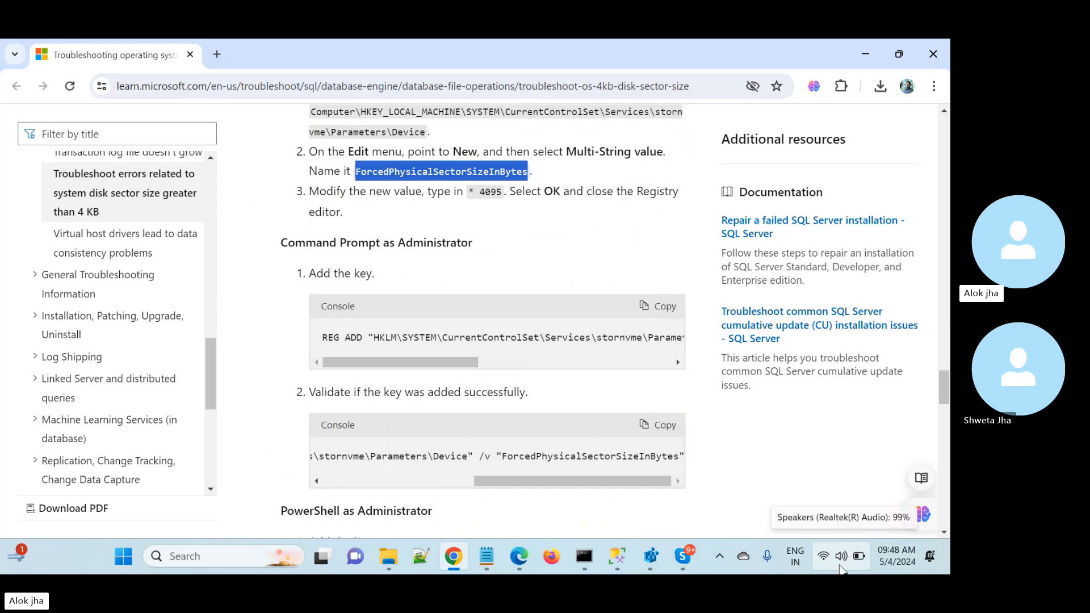
{"action": "left_click", "coordinate": [491, 206]}
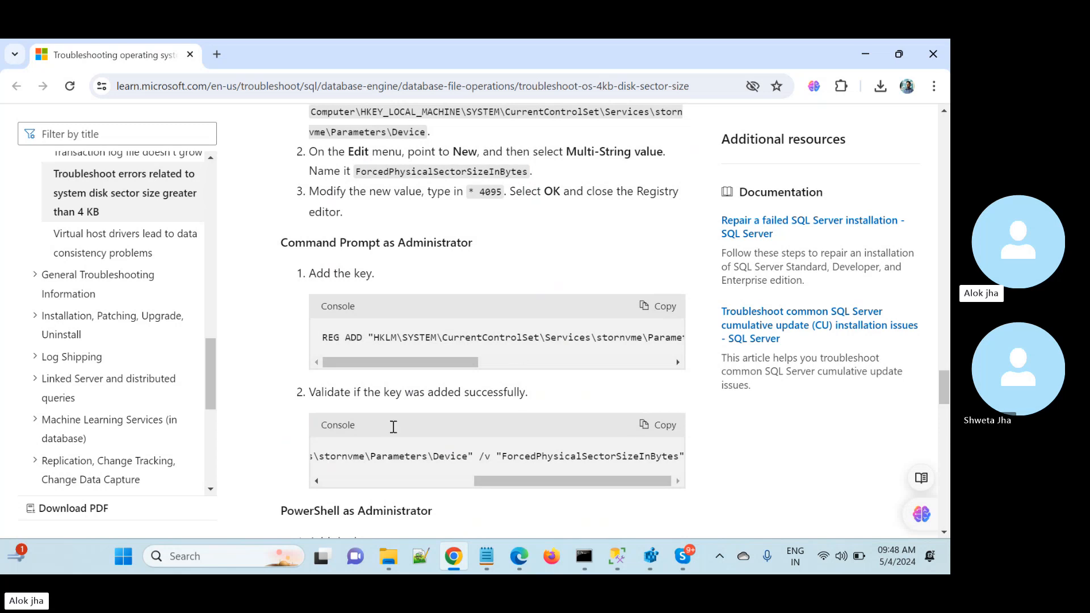
{"action": "left_click", "coordinate": [124, 556]}
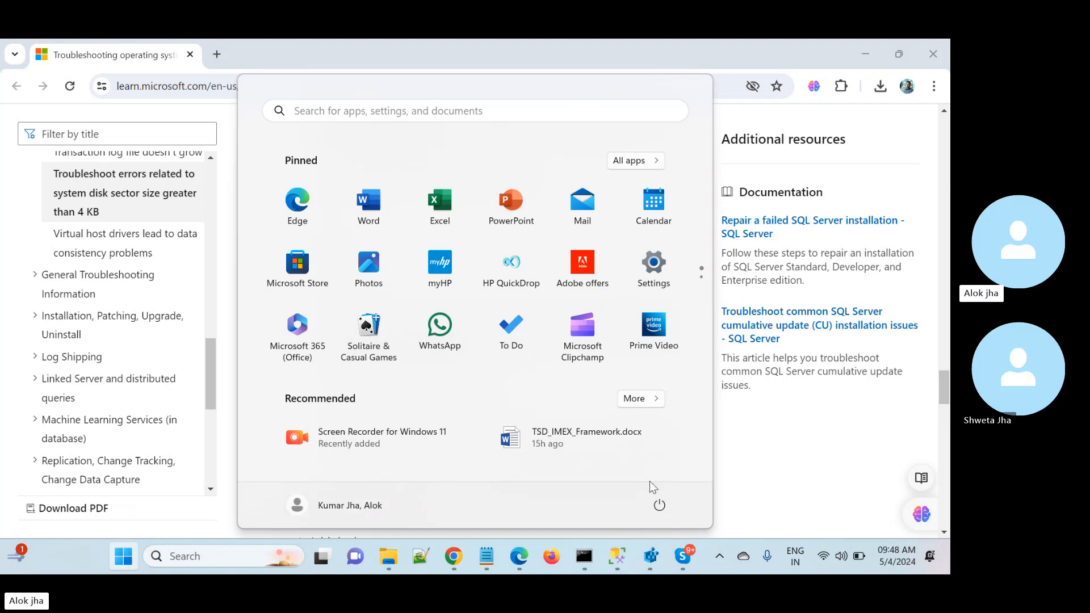
{"action": "left_click", "coordinate": [753, 474]}
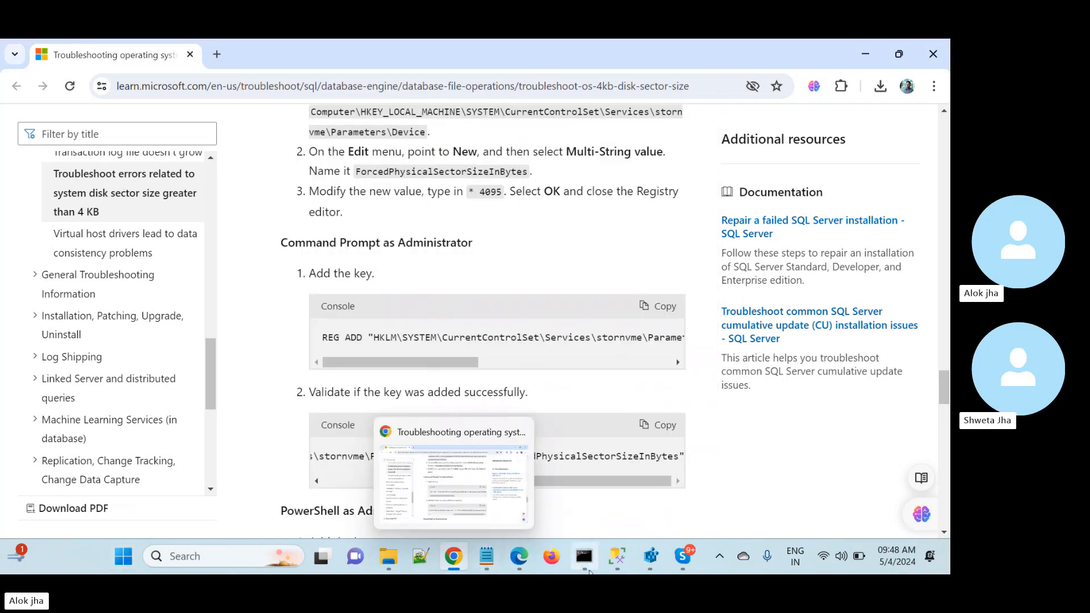
{"action": "left_click", "coordinate": [585, 562]}
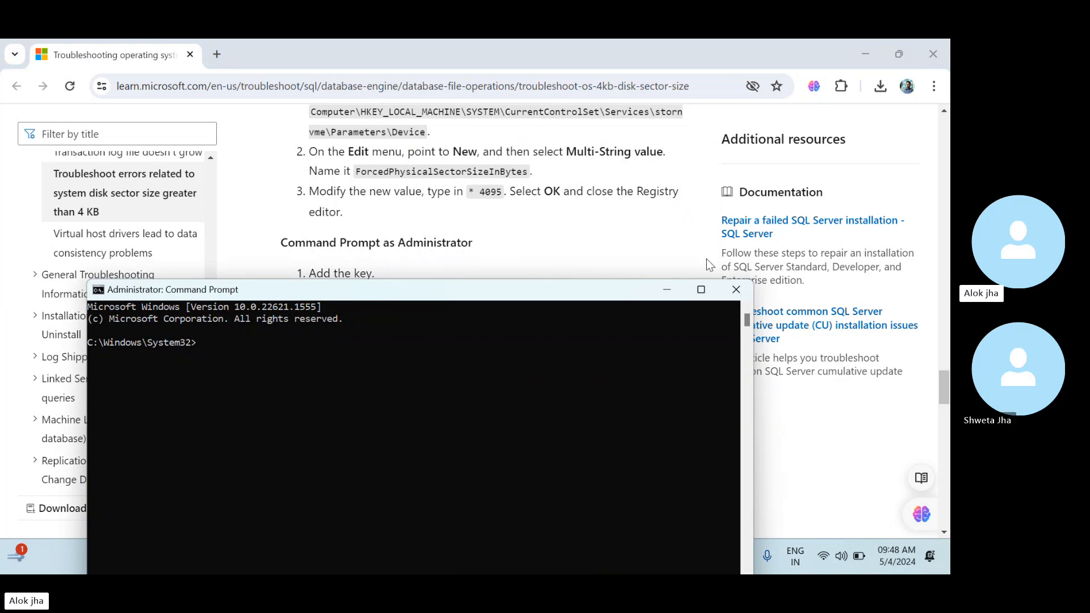
{"action": "left_click", "coordinate": [735, 290]}
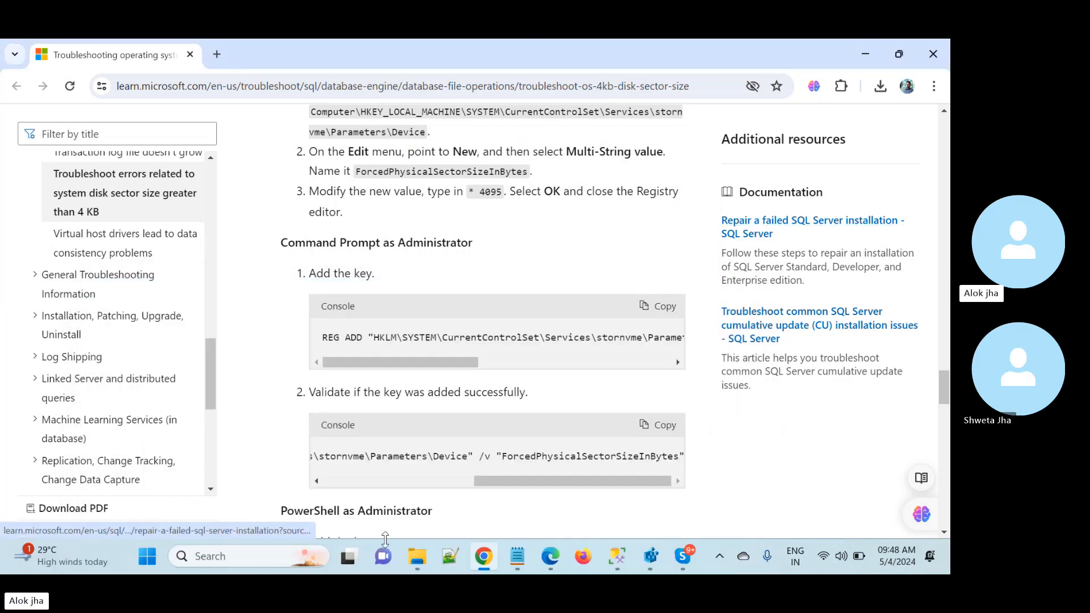
- Open Command Prompt as administrator from the Windows search and minimize its window
{"action": "left_click", "coordinate": [212, 559]}
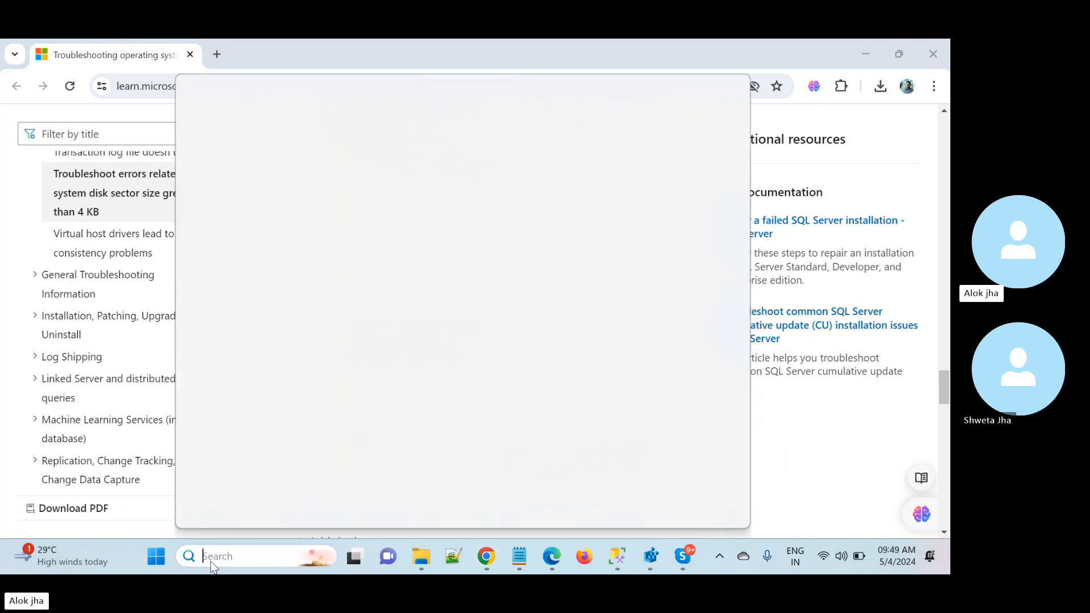
{"action": "type", "text": "cmd"}
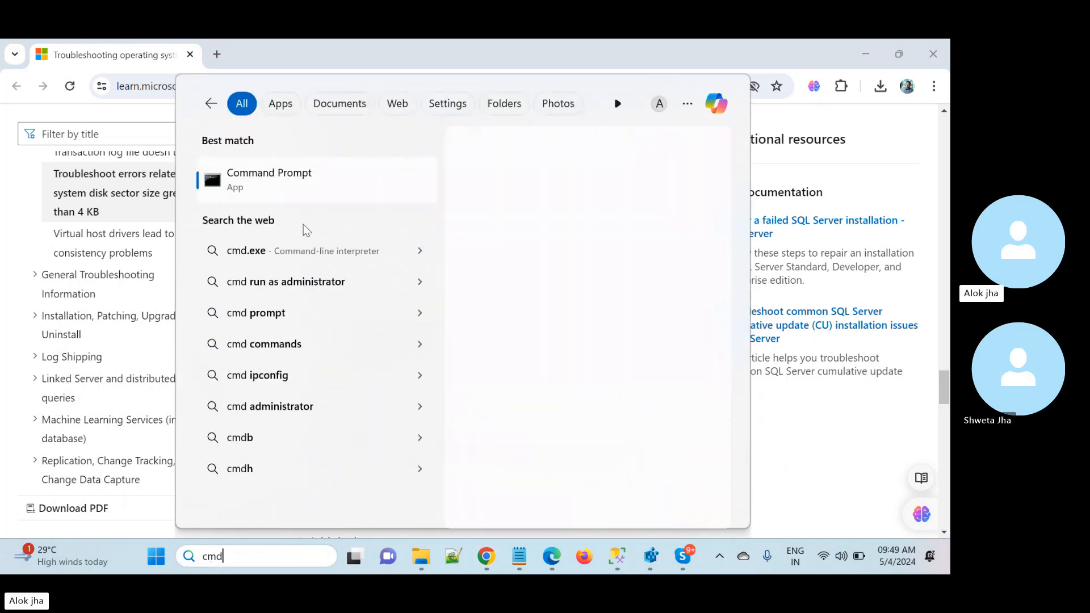
{"action": "right_click", "coordinate": [288, 177]}
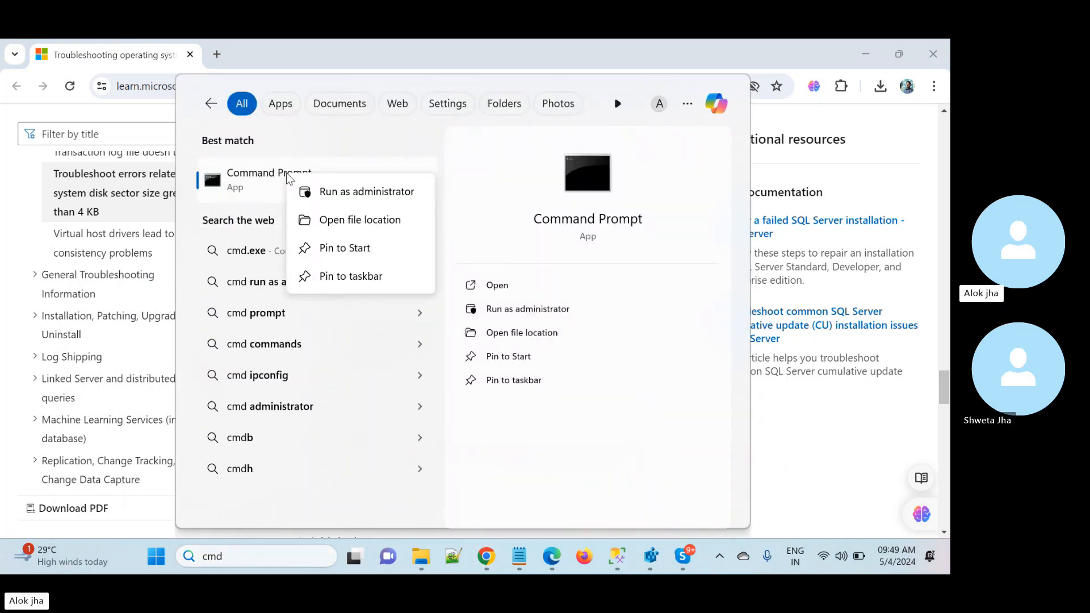
{"action": "left_click", "coordinate": [357, 195]}
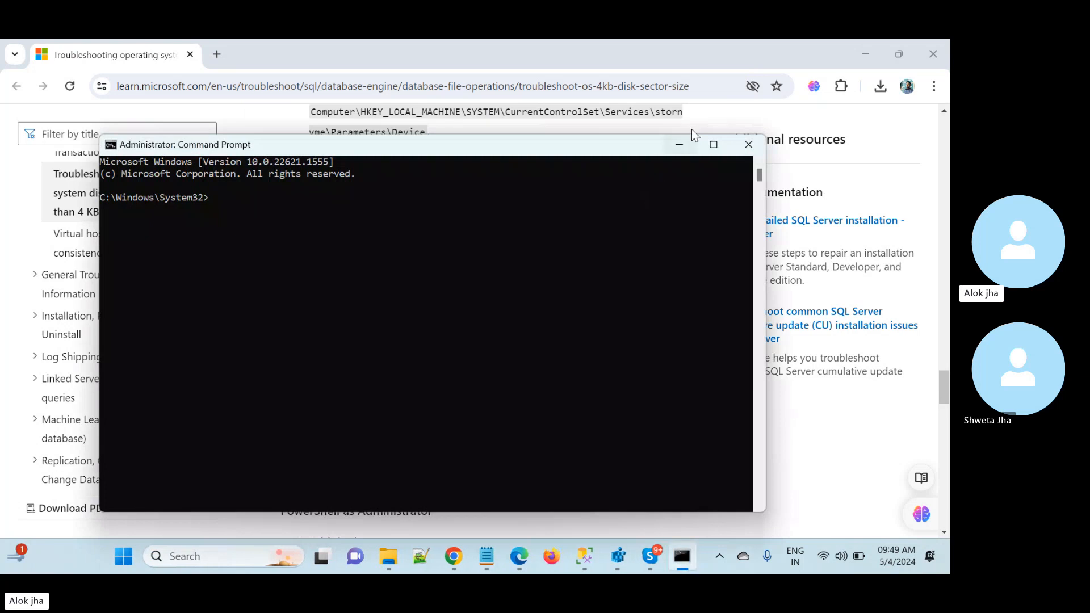
{"action": "left_click_drag", "start_coordinate": [628, 148], "coordinate": [584, 127]}
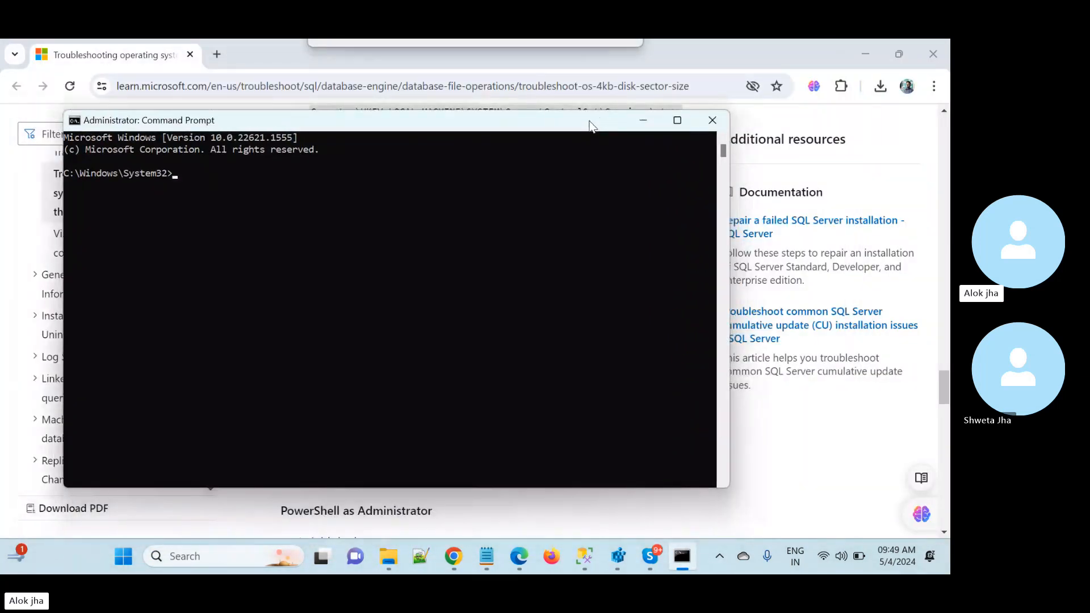
{"action": "left_click", "coordinate": [641, 126]}
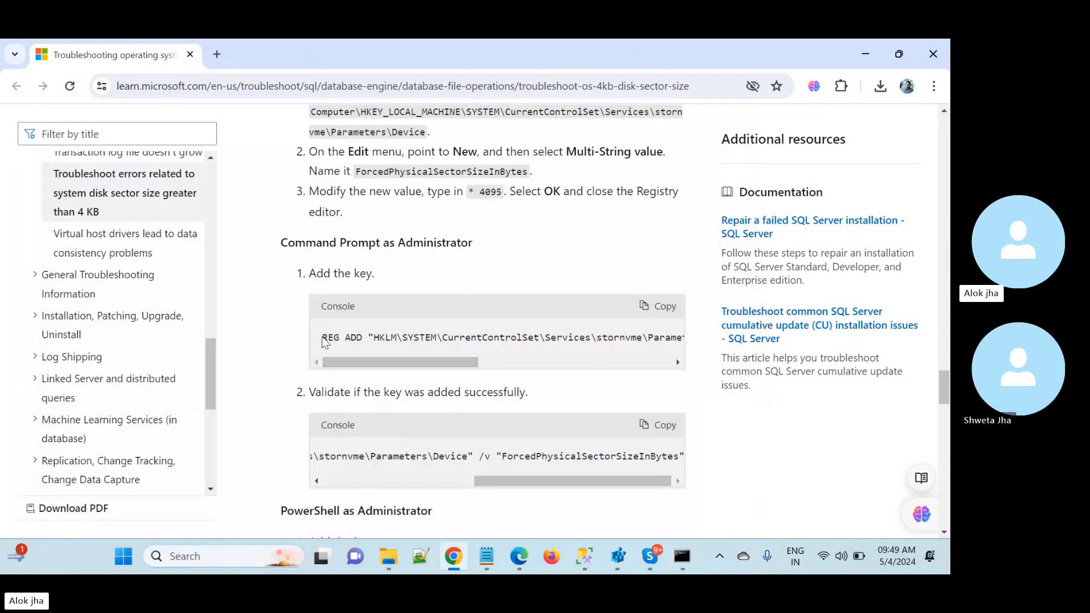
- Copy the article's REG ADD command for ForcedPhysicalSectorSizeInBytes with REG_MULTI_SZ data "* 4095" and paste it into the administrator Command Prompt
{"action": "left_click_drag", "start_coordinate": [322, 338], "coordinate": [697, 343]}
{"action": "key", "text": "ctrl+c"}
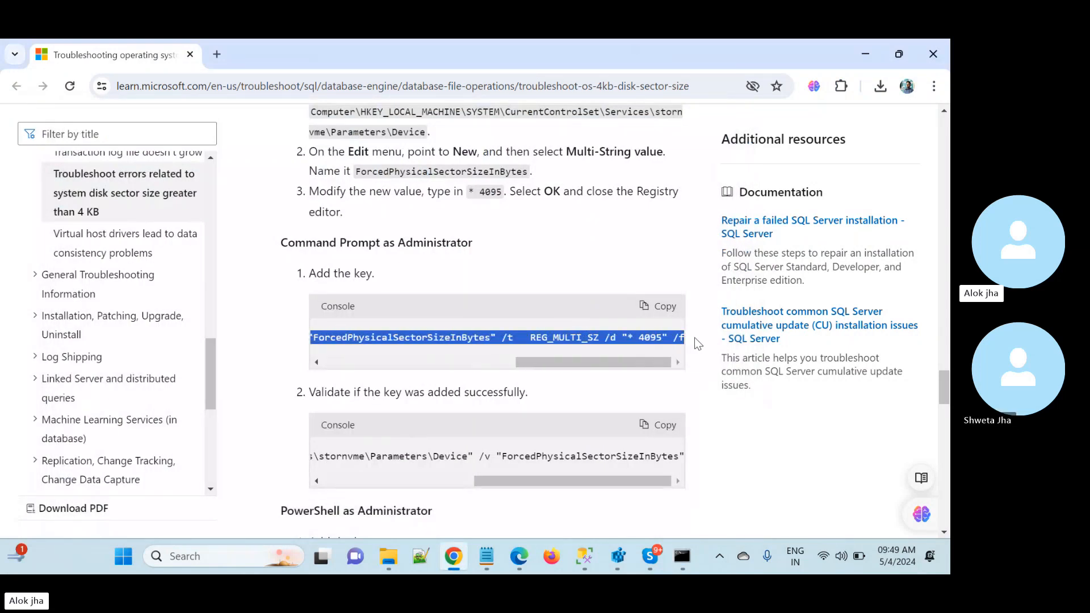
{"action": "left_click", "coordinate": [662, 312]}
{"action": "left_click", "coordinate": [682, 556]}
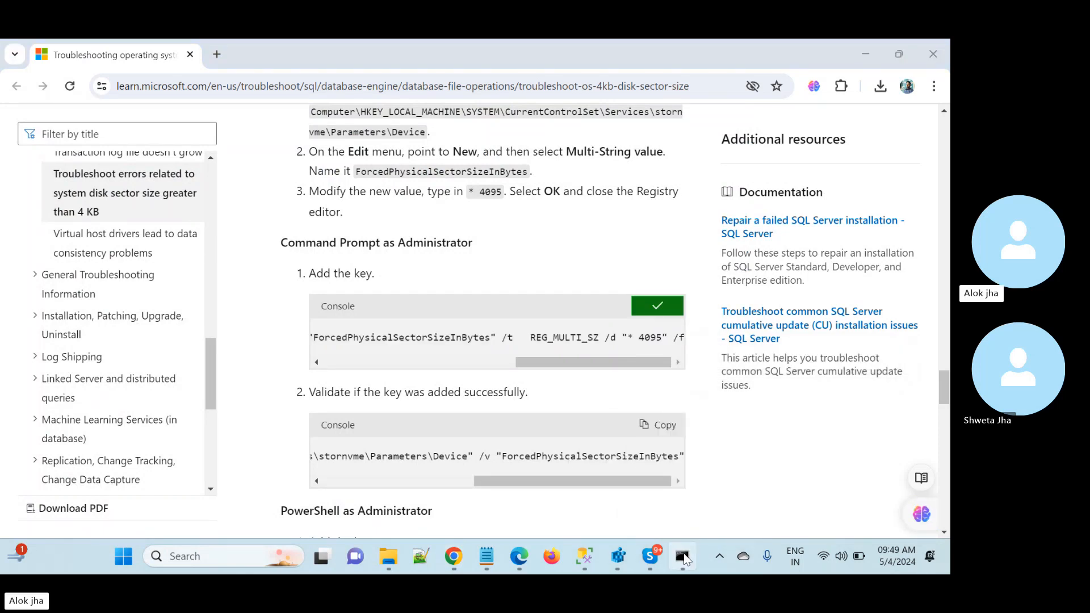
{"action": "key", "text": "ctrl+v"}
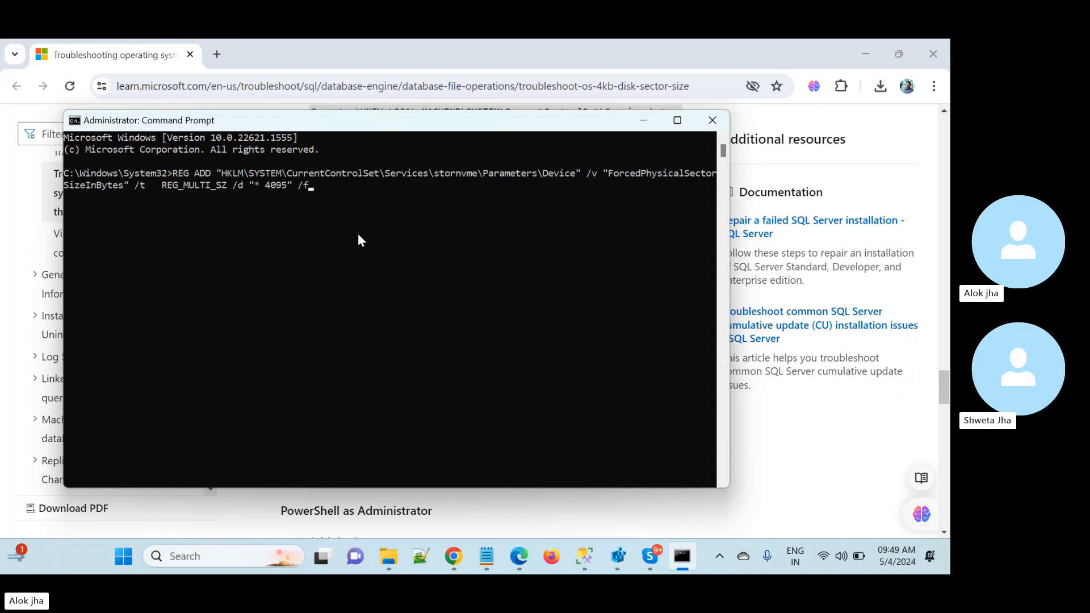
- Review the article's REG QUERY command for validating that the key was added
{"action": "left_click", "coordinate": [643, 124]}
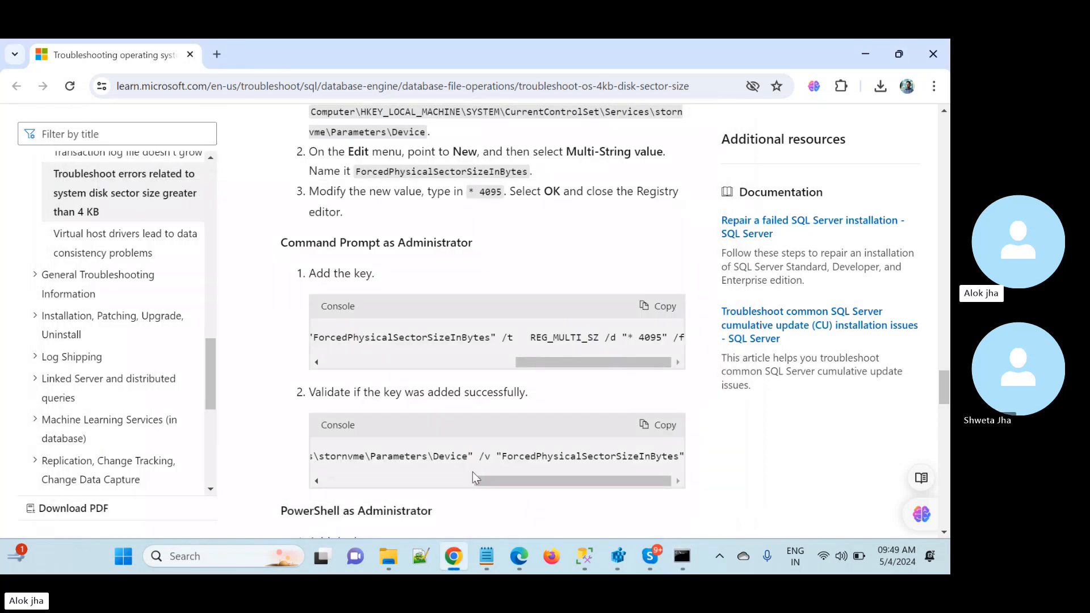
{"action": "left_click_drag", "start_coordinate": [489, 478], "coordinate": [307, 494]}
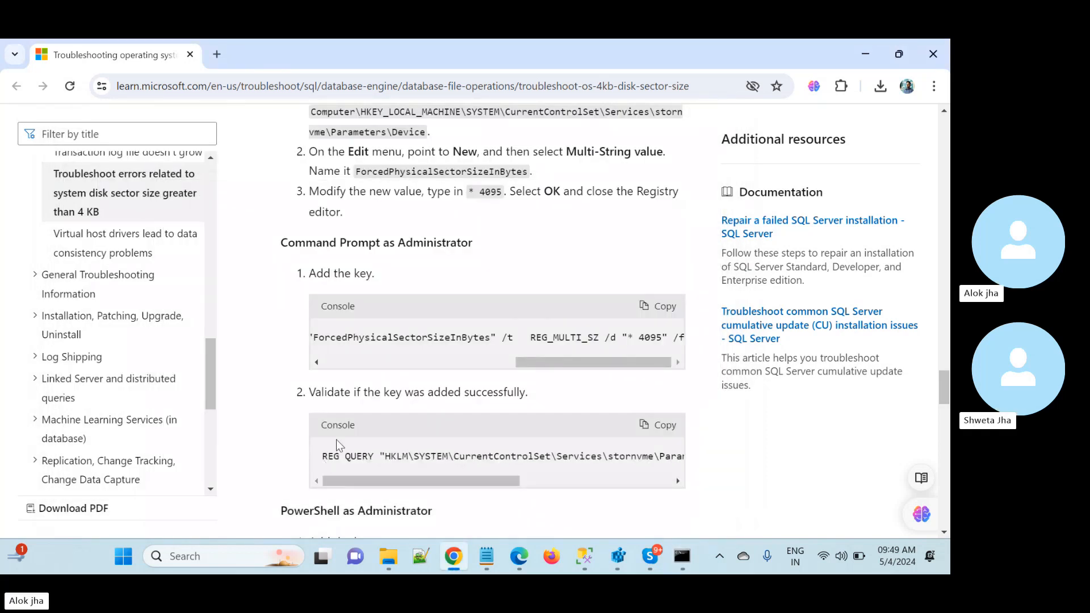
{"action": "left_click_drag", "start_coordinate": [509, 478], "coordinate": [727, 505]}
{"action": "left_click", "coordinate": [681, 556]}
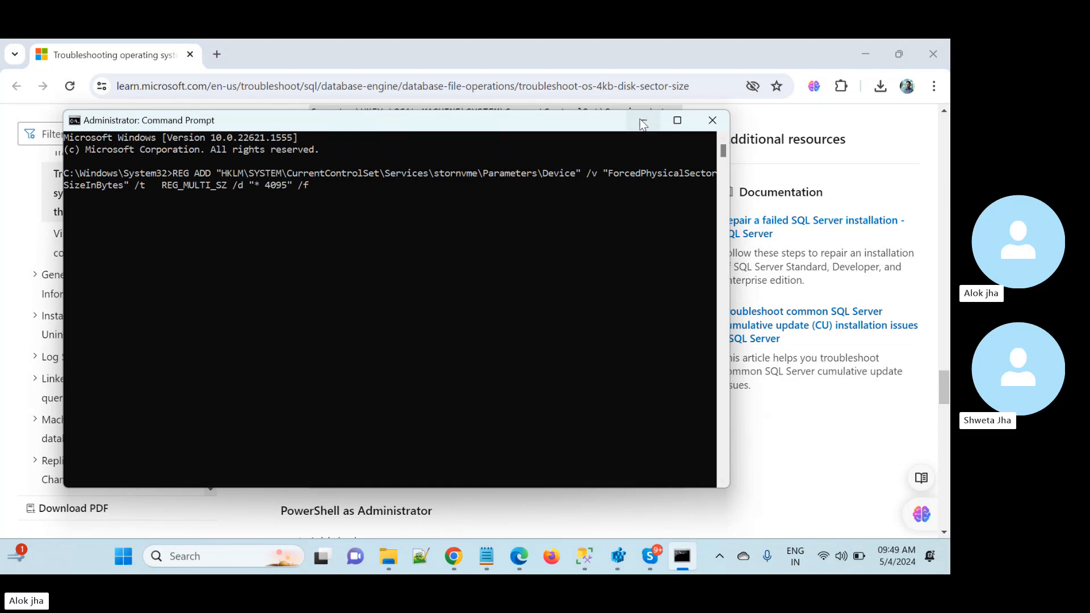
{"action": "left_click", "coordinate": [642, 123]}
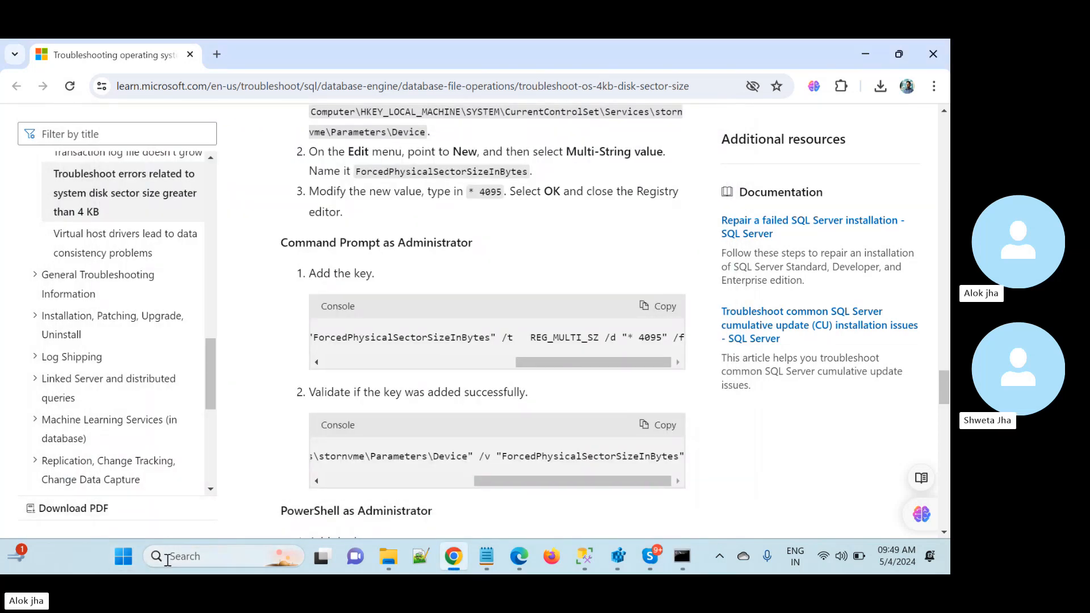
{"action": "left_click", "coordinate": [216, 54]}
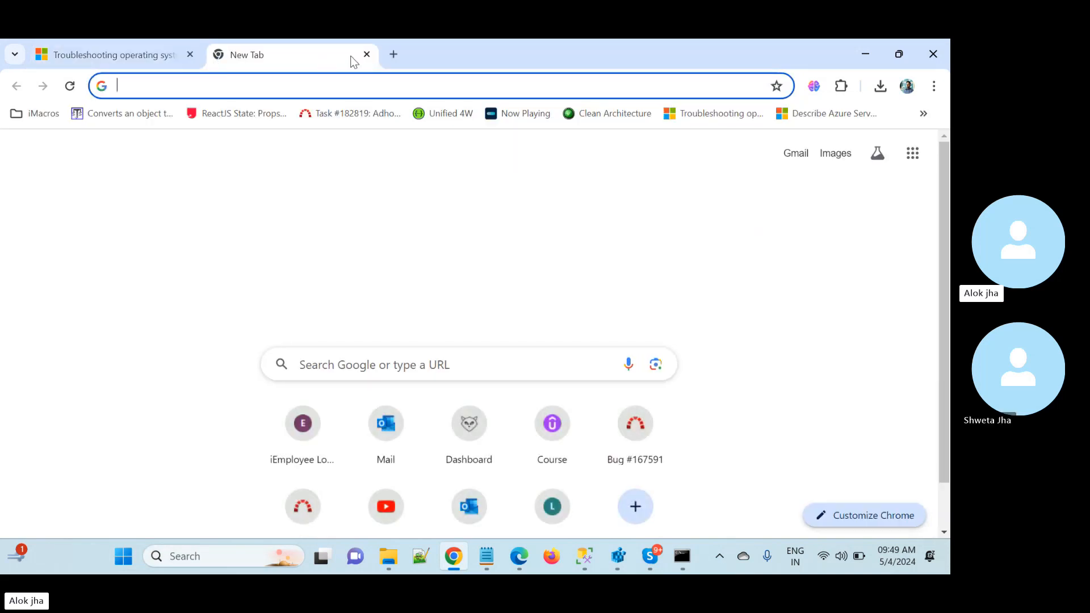
{"action": "left_click", "coordinate": [366, 54]}
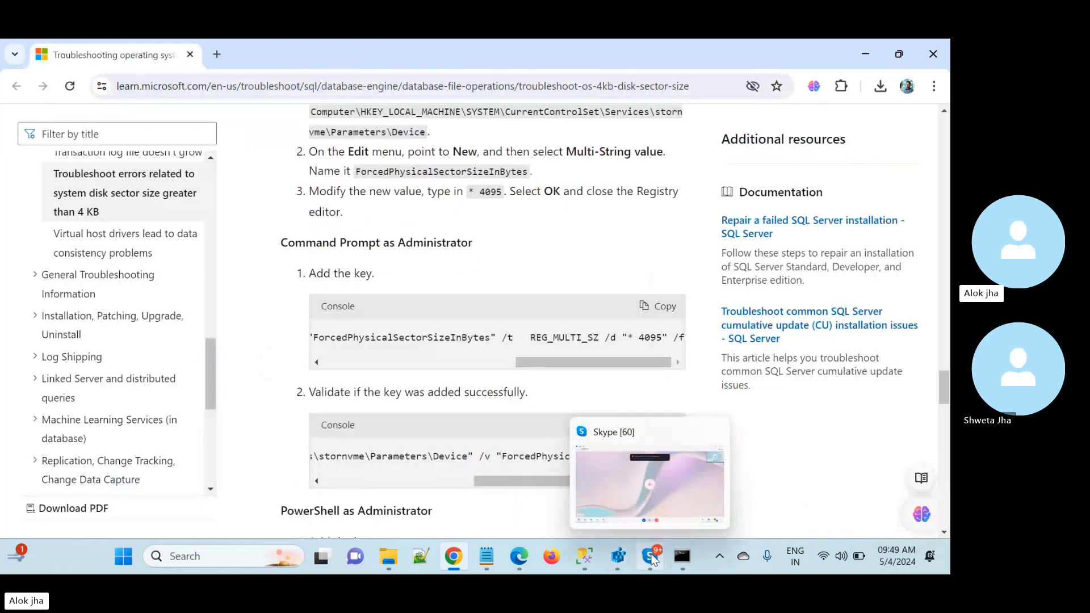
{"action": "left_click", "coordinate": [584, 555]}
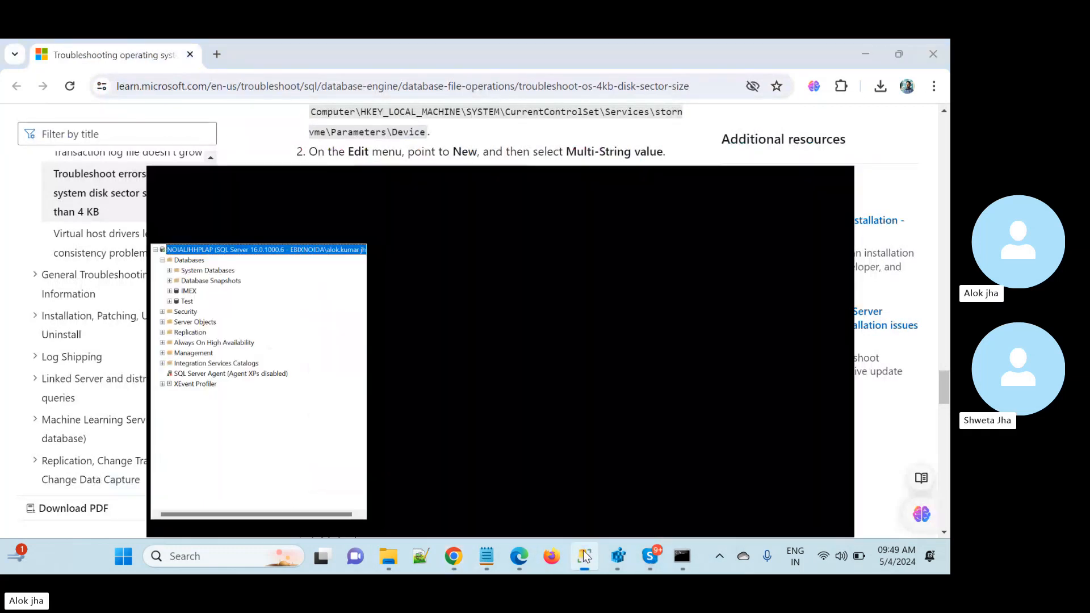
{"action": "right_click", "coordinate": [72, 165]}
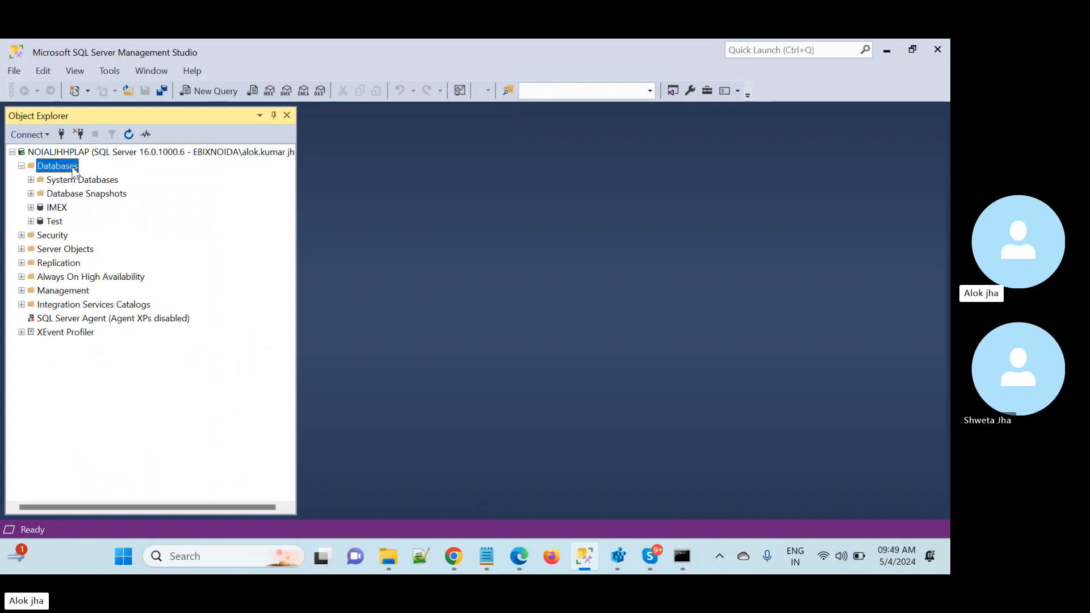
{"action": "left_click", "coordinate": [104, 177]}
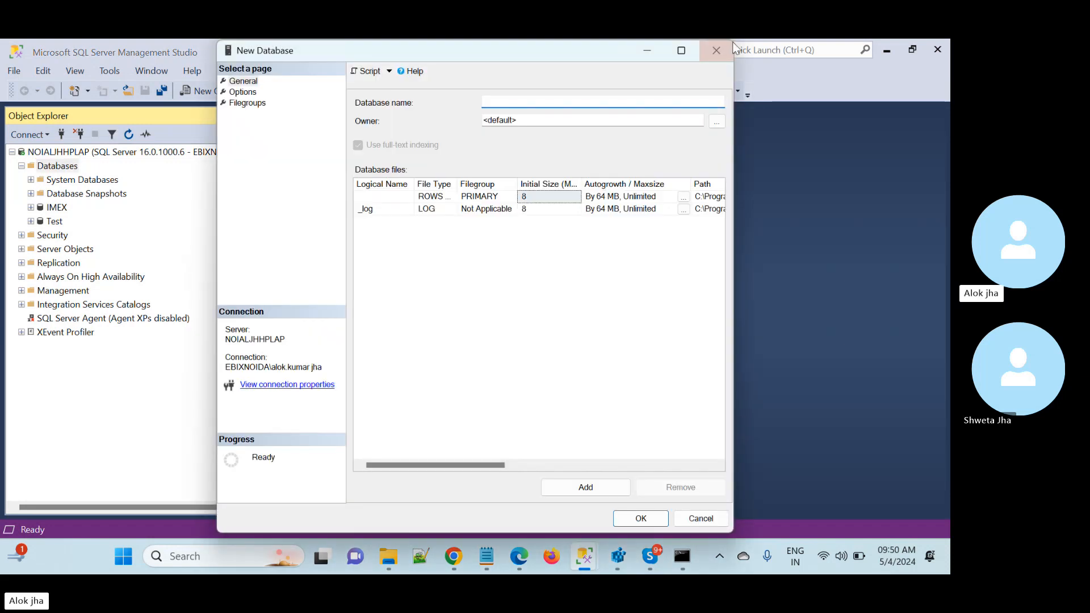
{"action": "left_click", "coordinate": [716, 51]}
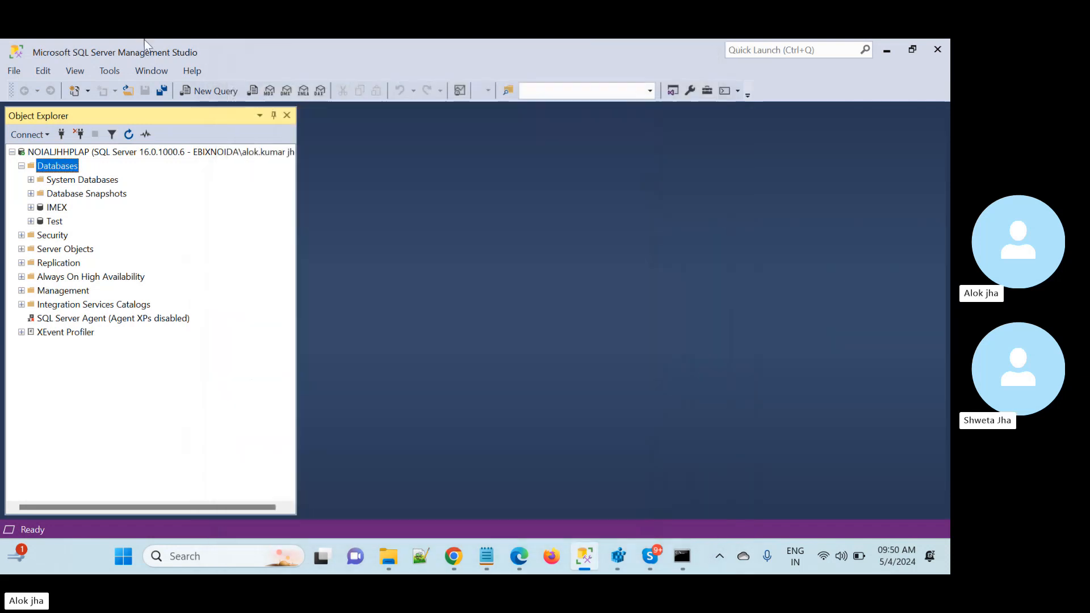
{"action": "left_click", "coordinate": [15, 70]}
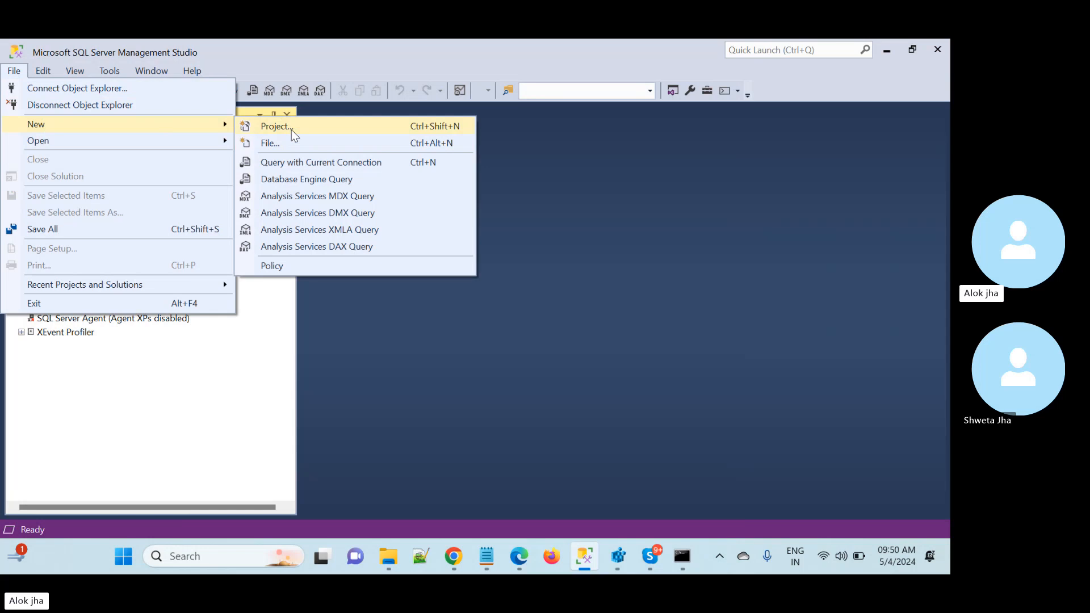
{"action": "left_click", "coordinate": [14, 71]}
{"action": "left_click", "coordinate": [43, 70]}
{"action": "mouse_move", "coordinate": [23, 69]}
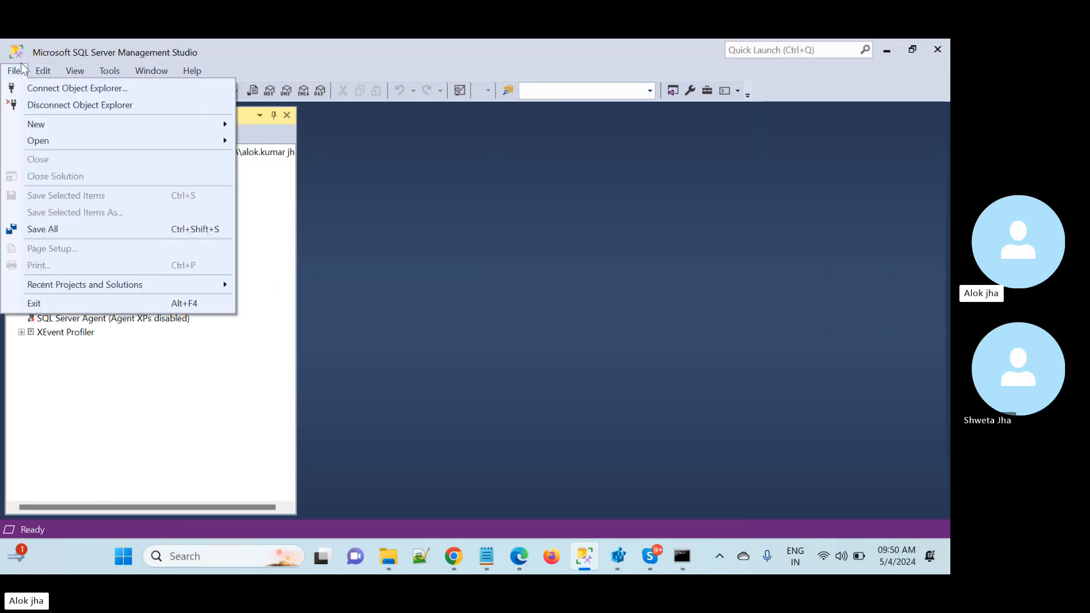
{"action": "mouse_move", "coordinate": [38, 128]}
{"action": "left_click", "coordinate": [306, 218]}
- Reconnect Object Explorer to the local SQL Server instance using Windows Authentication
{"action": "right_click", "coordinate": [35, 152]}
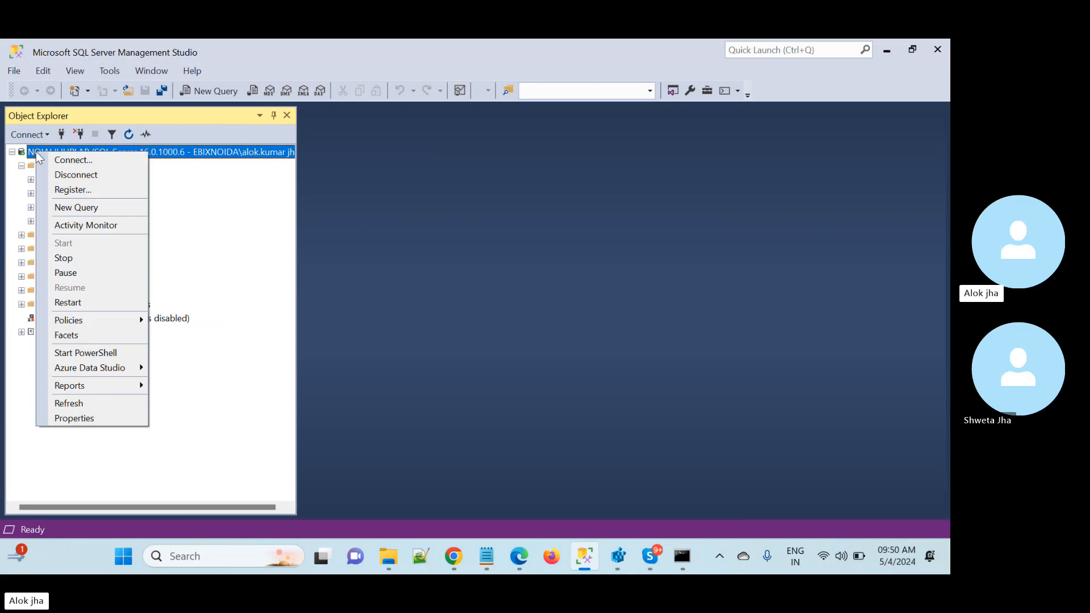
{"action": "left_click", "coordinate": [96, 163]}
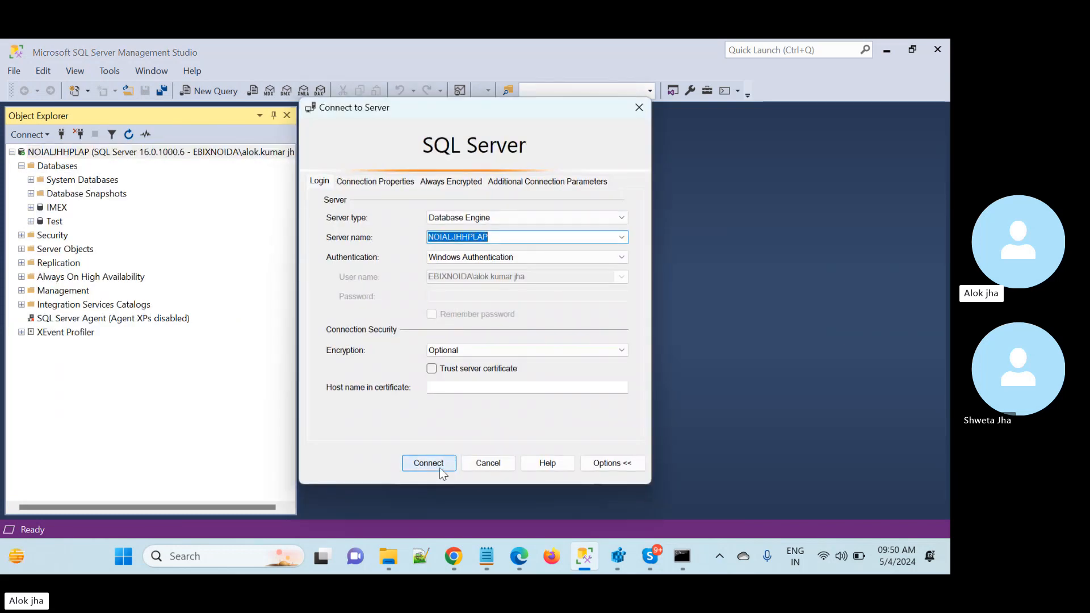
{"action": "left_click", "coordinate": [441, 472]}
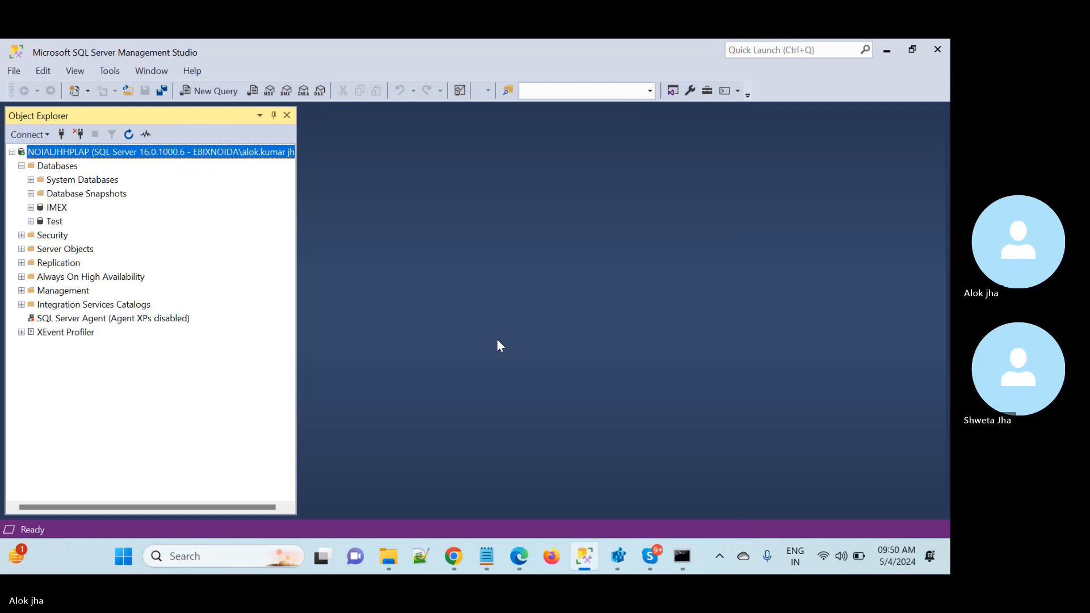
{"action": "left_click", "coordinate": [651, 564]}
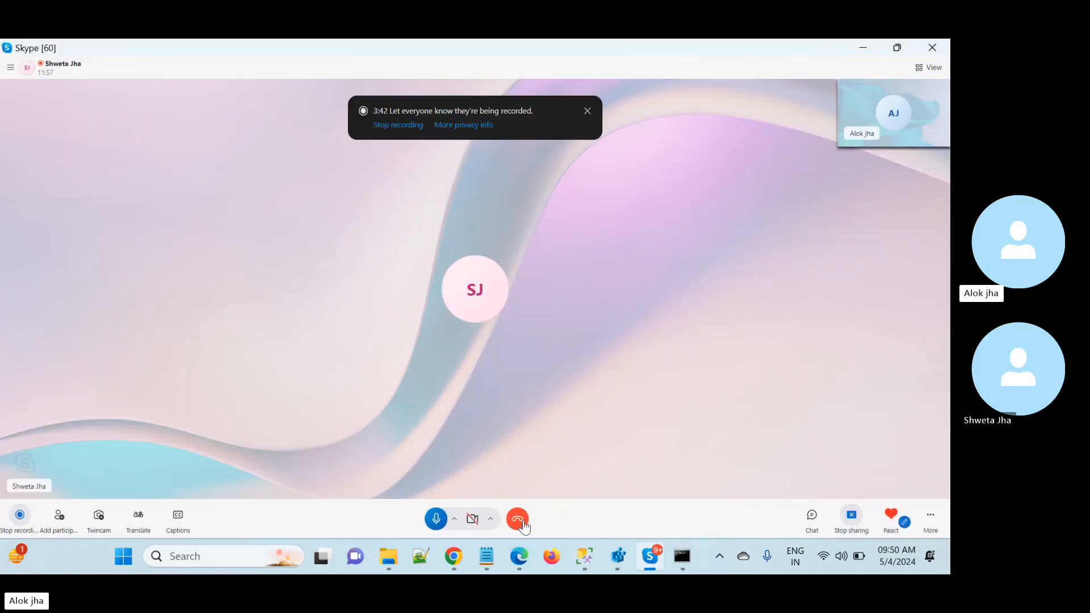